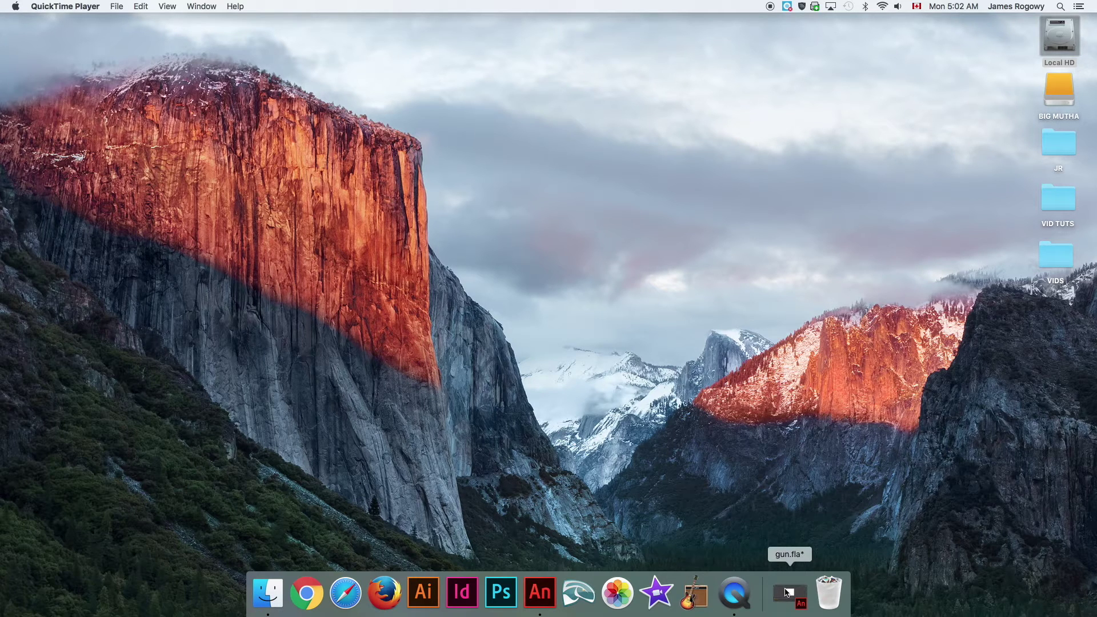
Restore the minimized gun.fla Animate window from the Dock
left_click(787, 592)
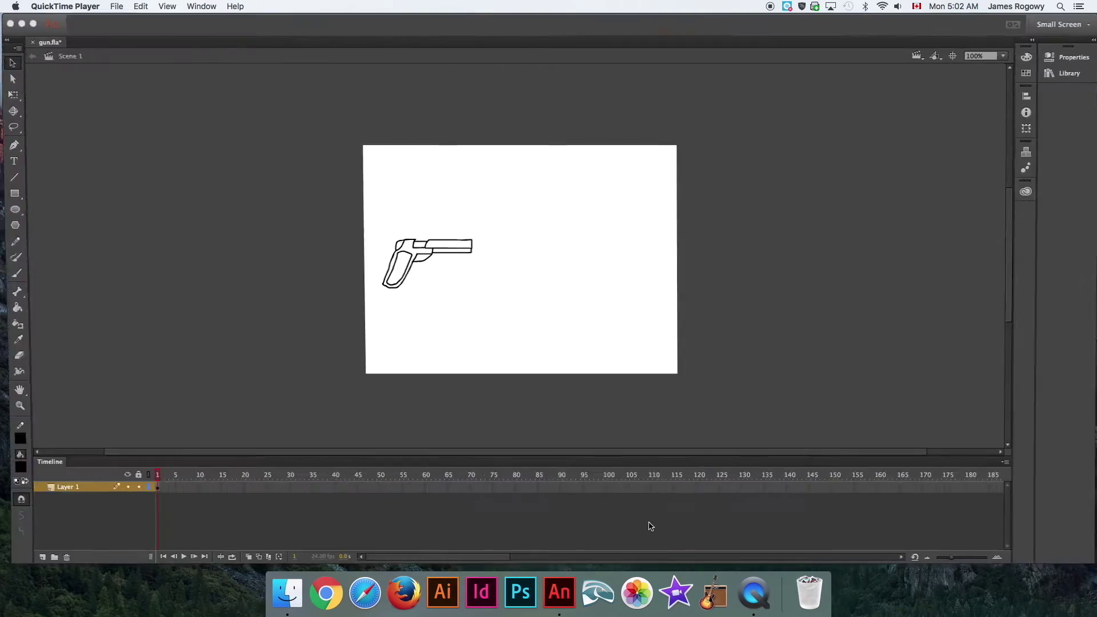
Zoom the stage to 200% on the gun outline, then return to the Selection tool
scroll(223, 391, "right", 3)
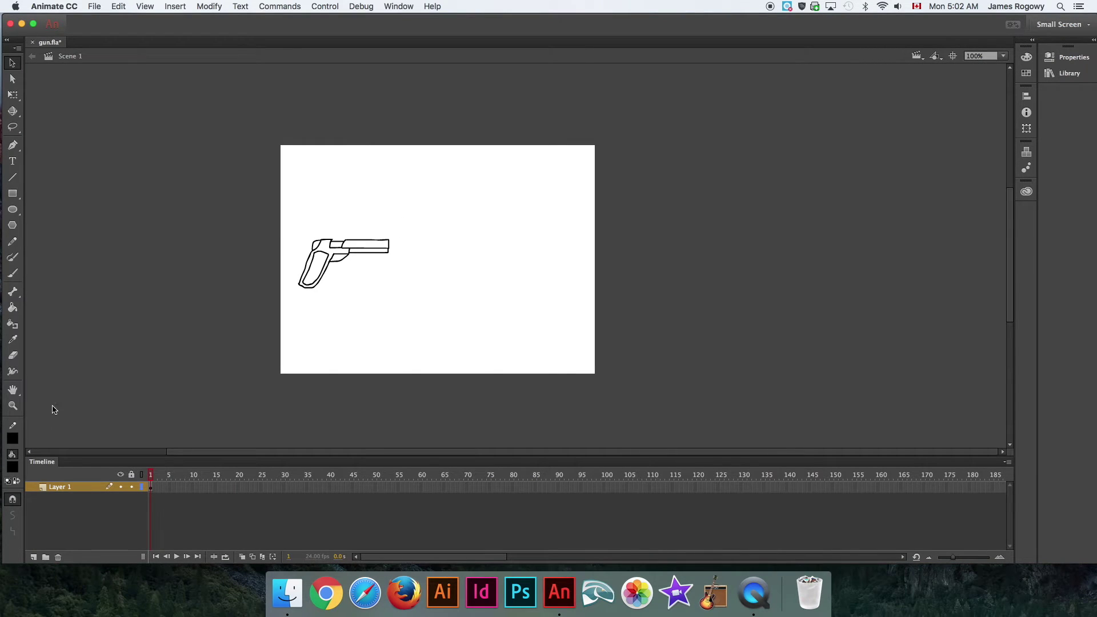
left_click(13, 406)
left_click(351, 263)
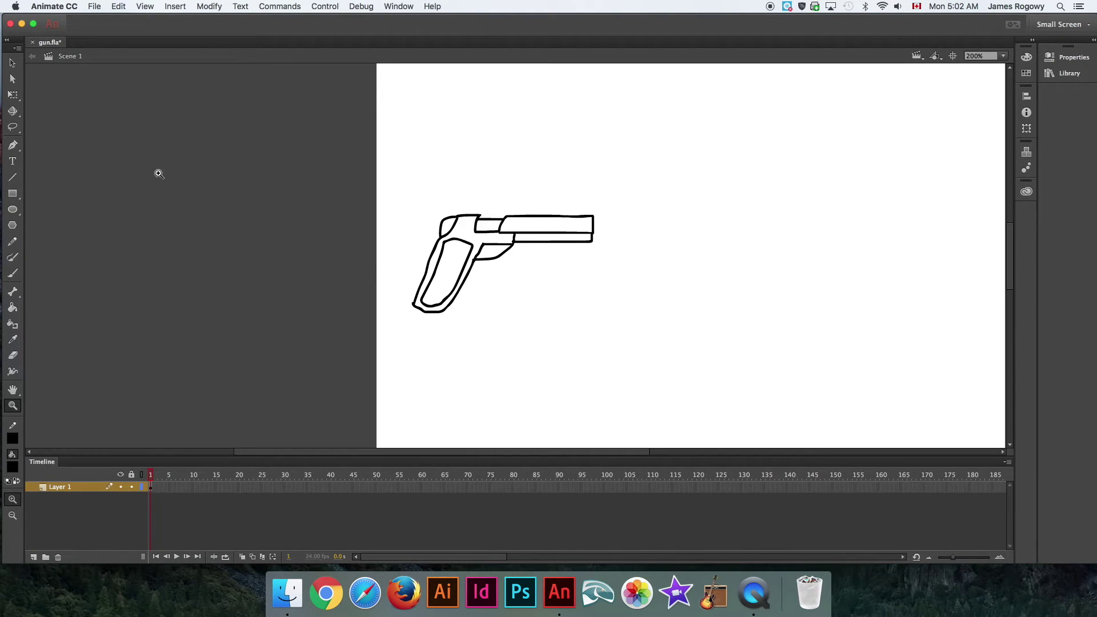
left_click(12, 62)
Fill the gun's outer frame and upper barrel rectangle with medium grey
left_click(12, 308)
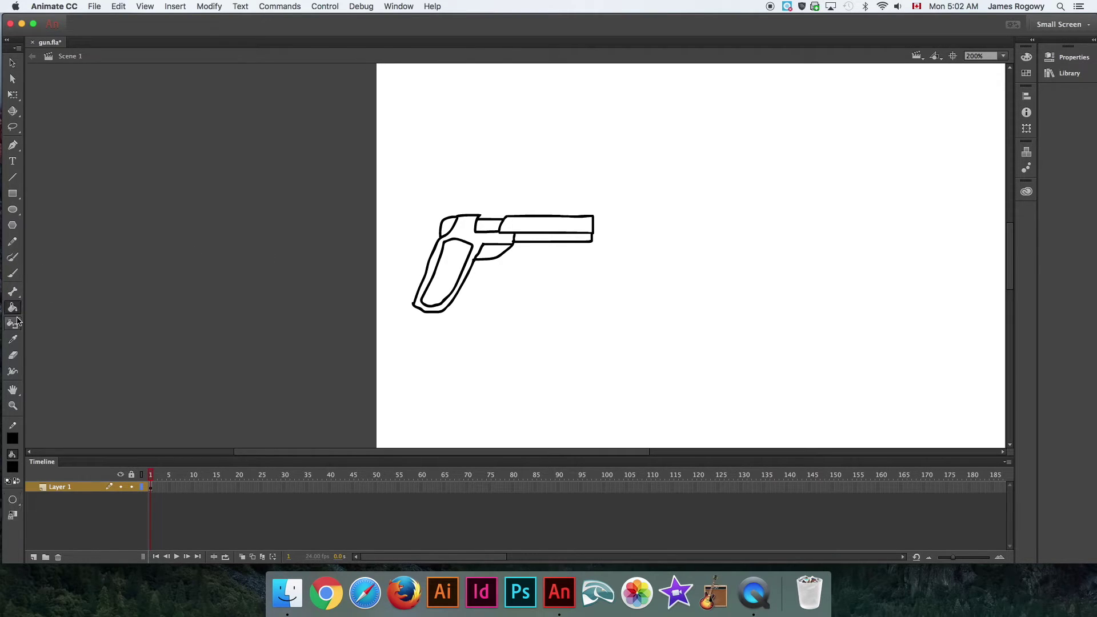
left_click(12, 469)
left_click(66, 371)
left_click(449, 264)
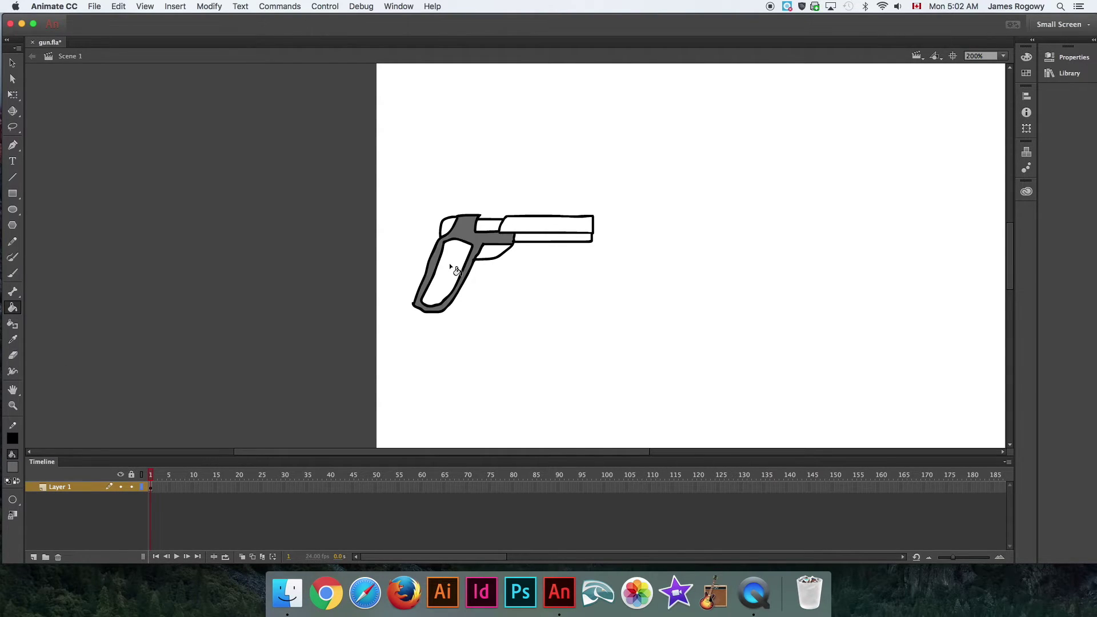
left_click(552, 231)
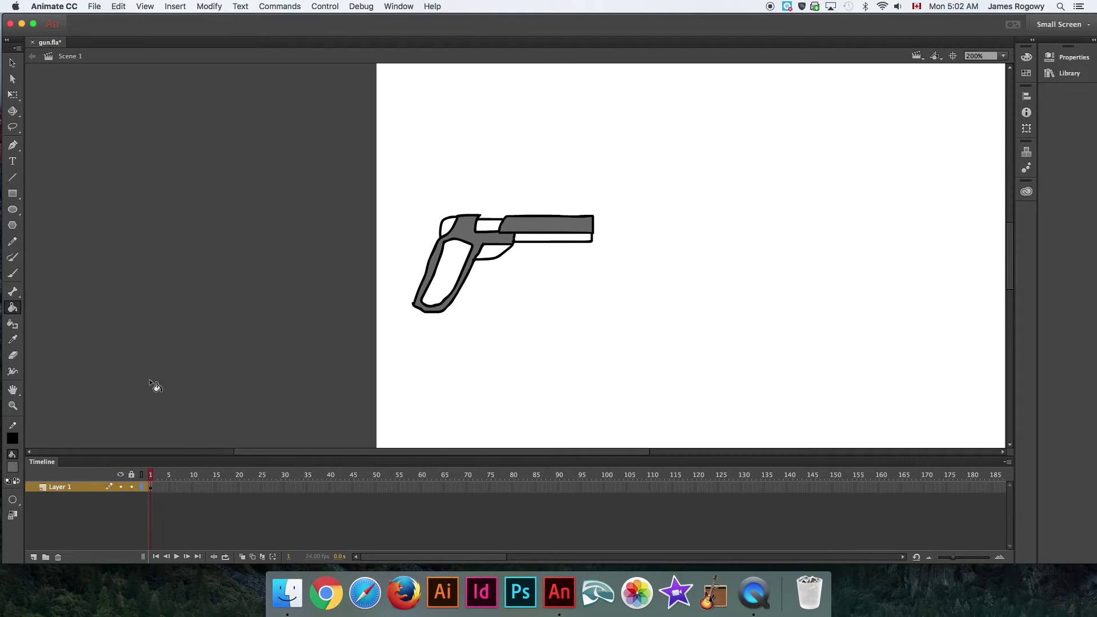
Fill the lower barrel strip, the slot above the grip, and the grip with dark grey
left_click(12, 466)
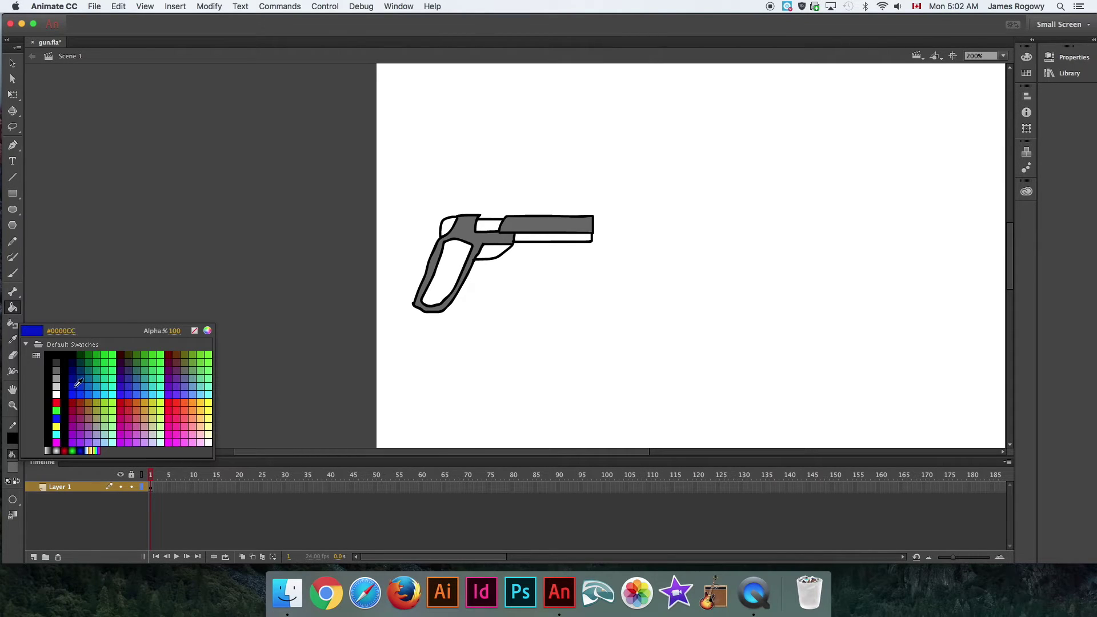
left_click(60, 361)
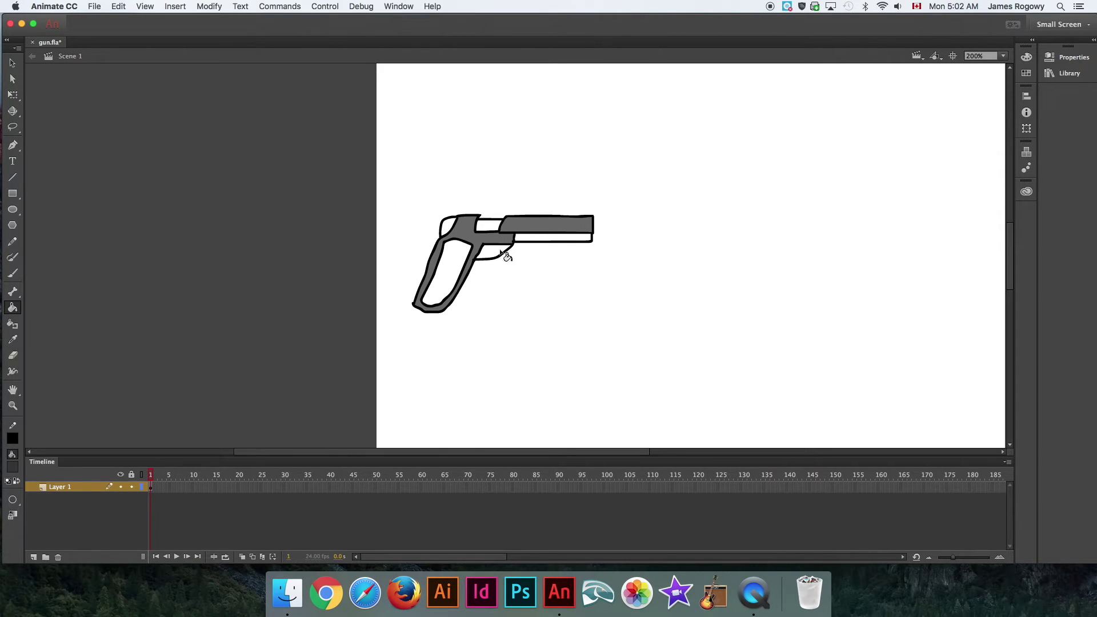
left_click(526, 238)
left_click(487, 227)
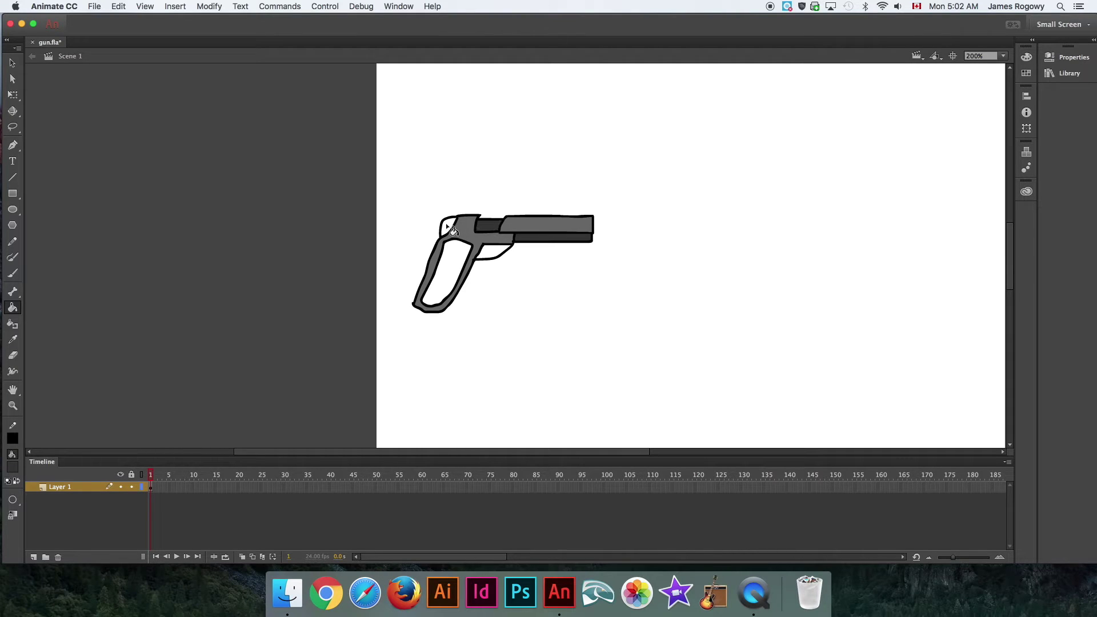
left_click(447, 268)
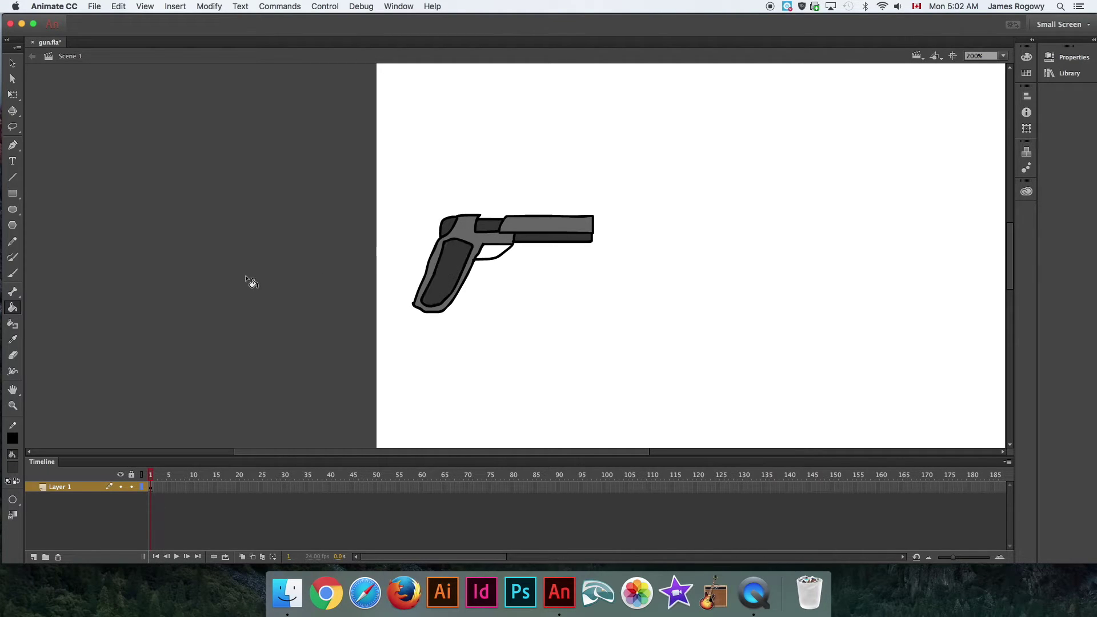
Marquee-select the entire gun drawing
key("v")
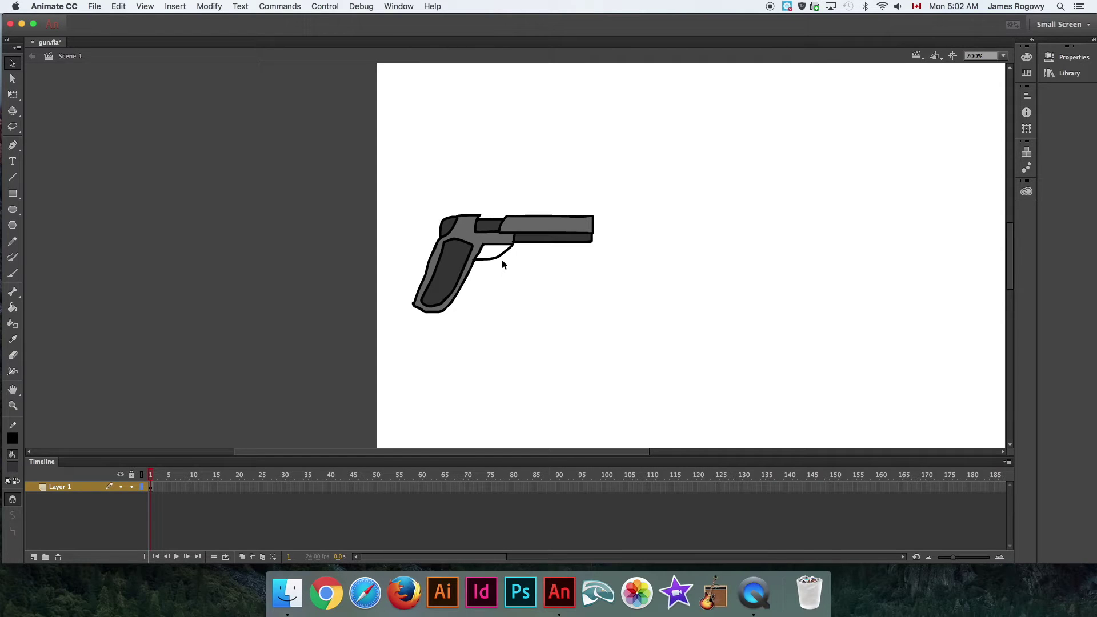
scroll(580, 301, "right", 3)
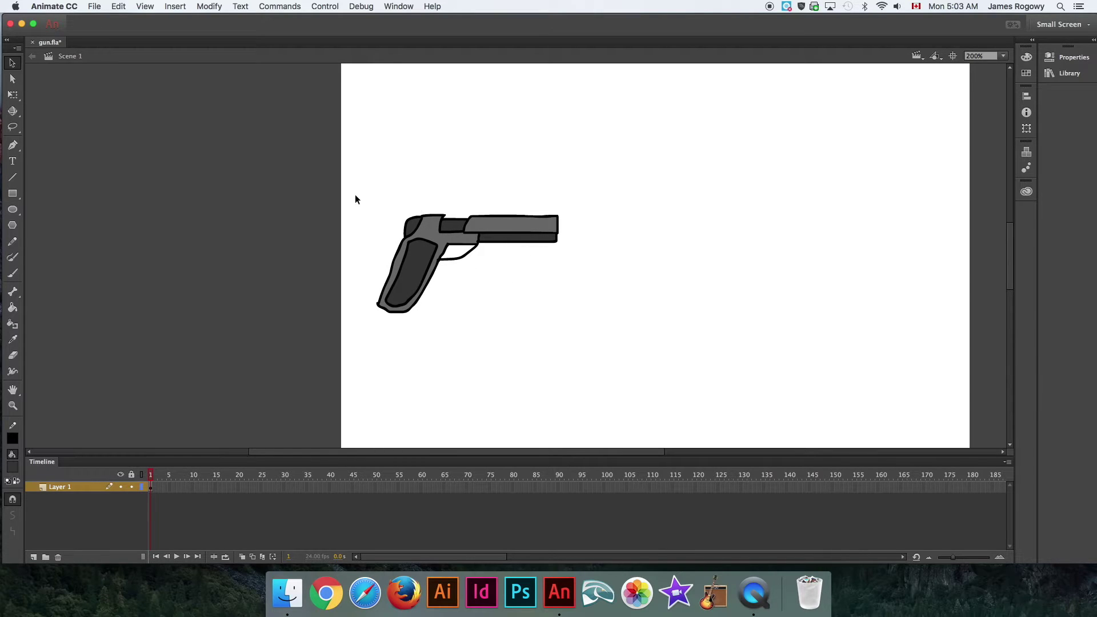
mouse_move(355, 196)
left_mouse_down()
mouse_move(441, 293)
mouse_move(600, 352)
left_mouse_up()
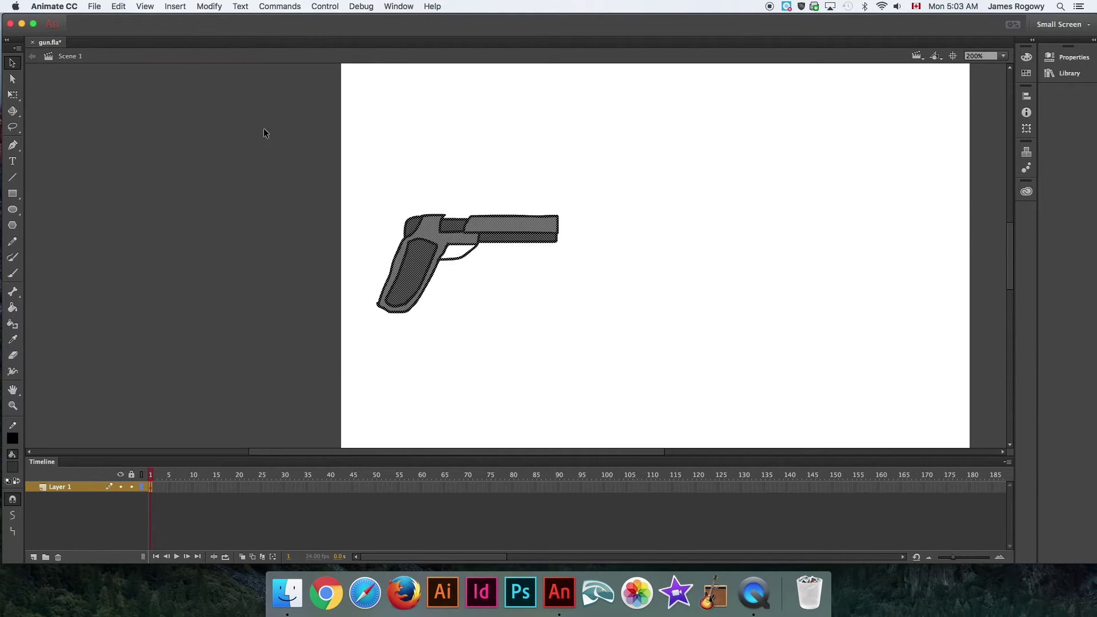
Convert the selected gun into a Graphic symbol named 'G' and reselect it
left_click(209, 6)
left_click(243, 34)
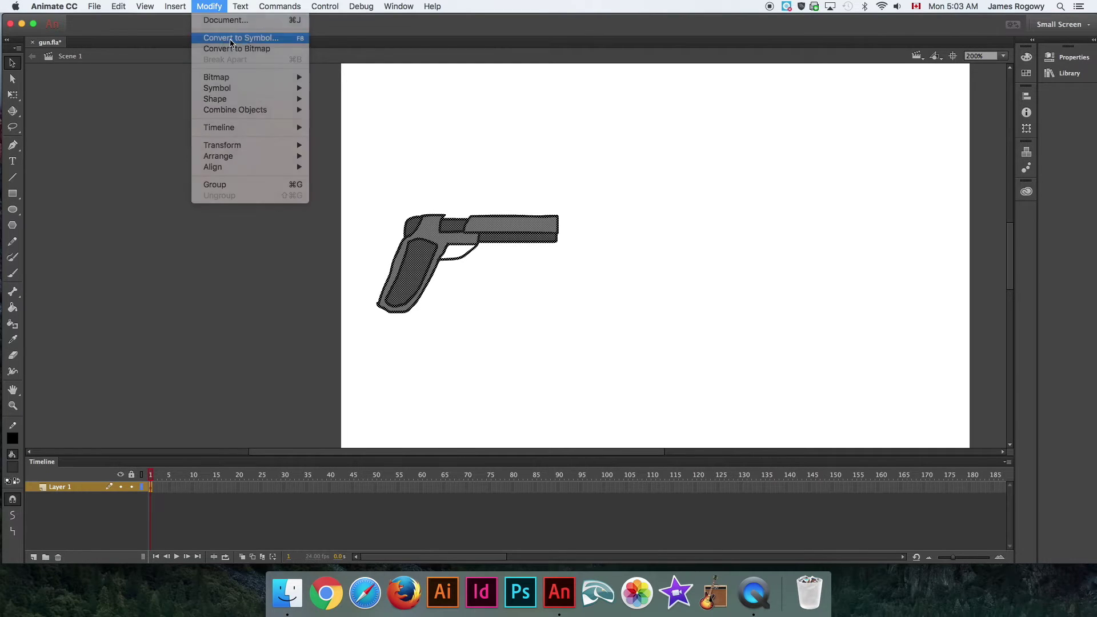
left_click(471, 213)
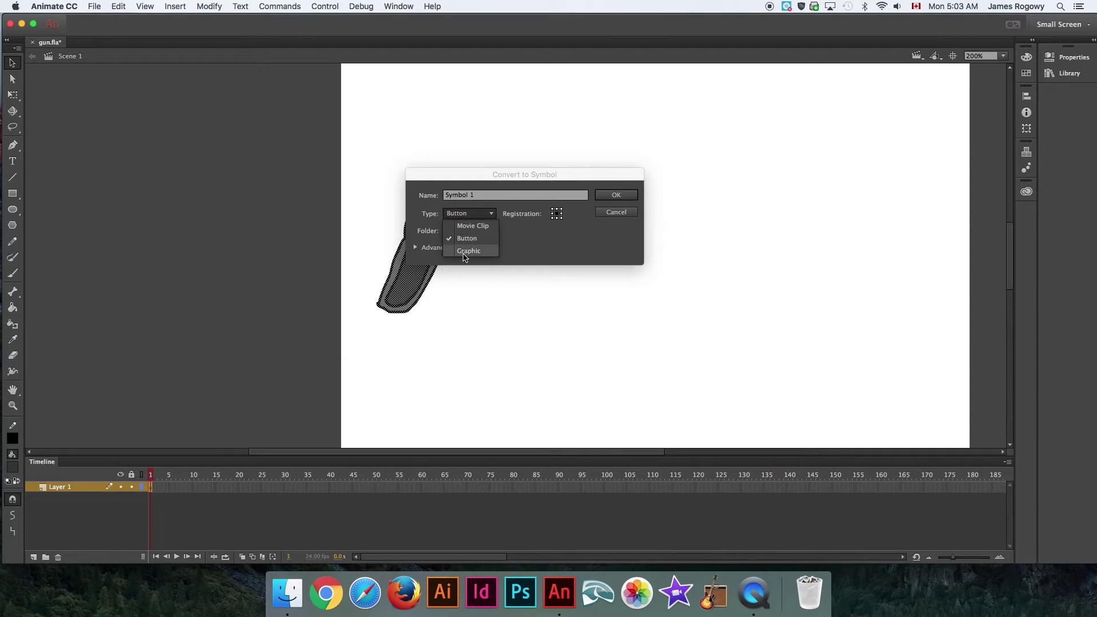
left_click(461, 251)
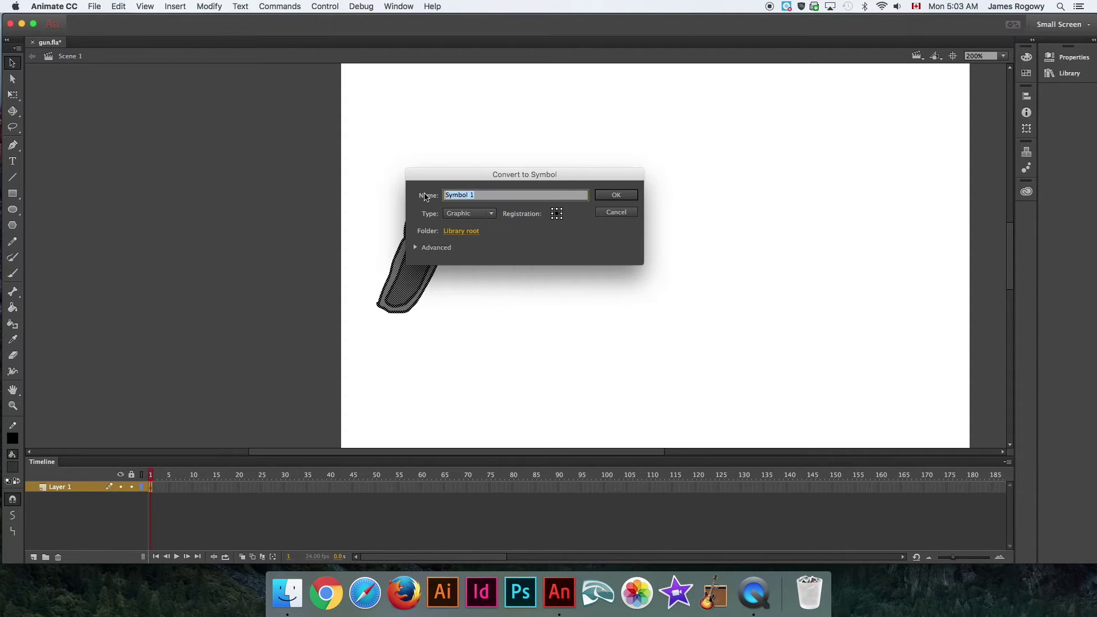
type("GUN")
left_click(616, 195)
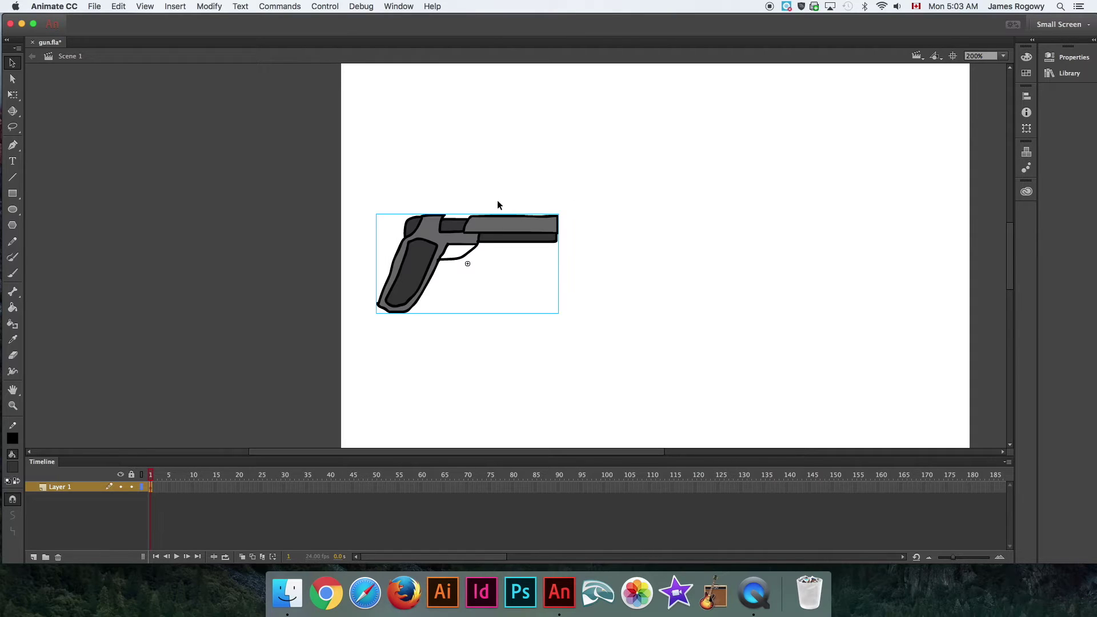
left_click(499, 194)
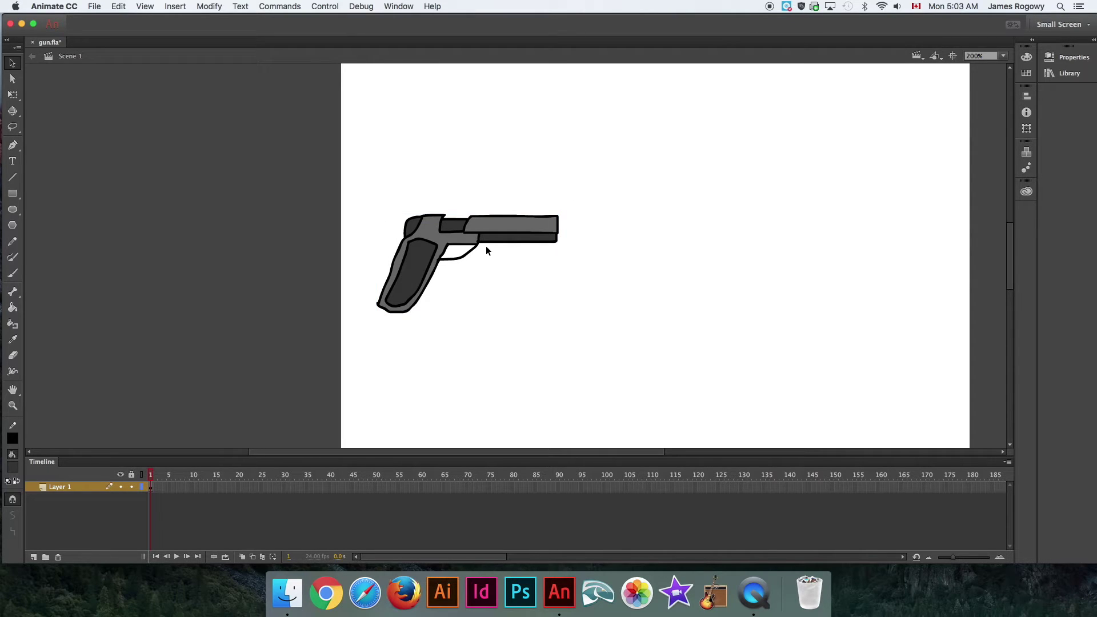
left_click(487, 249)
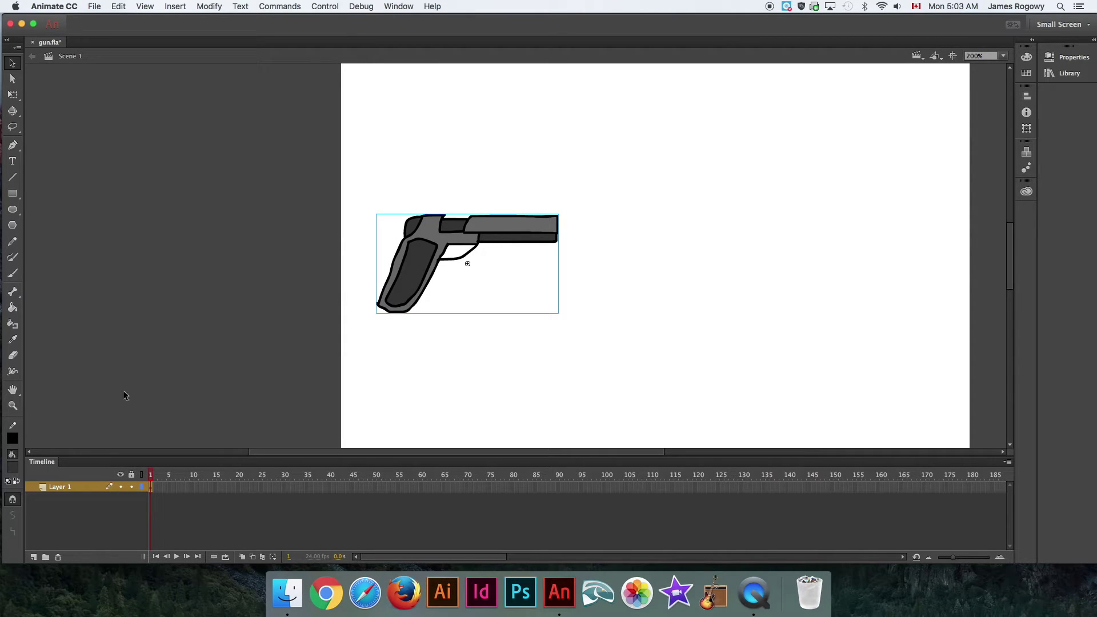
left_click(13, 406)
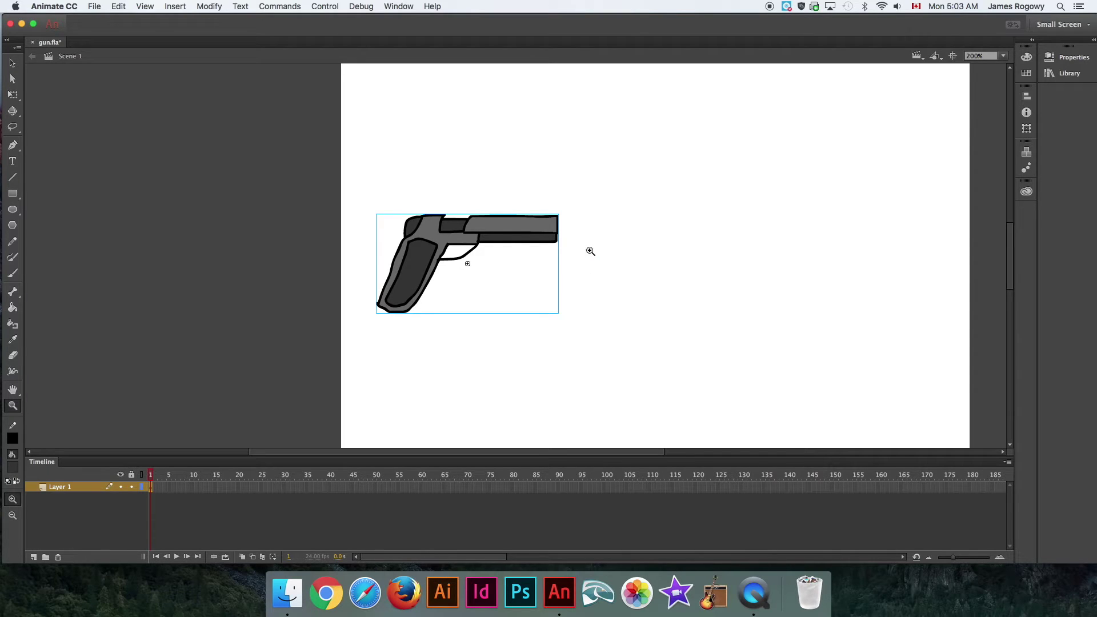
Zoom in closely on the gun's barrel tip
left_click_drag(557, 224, 633, 285)
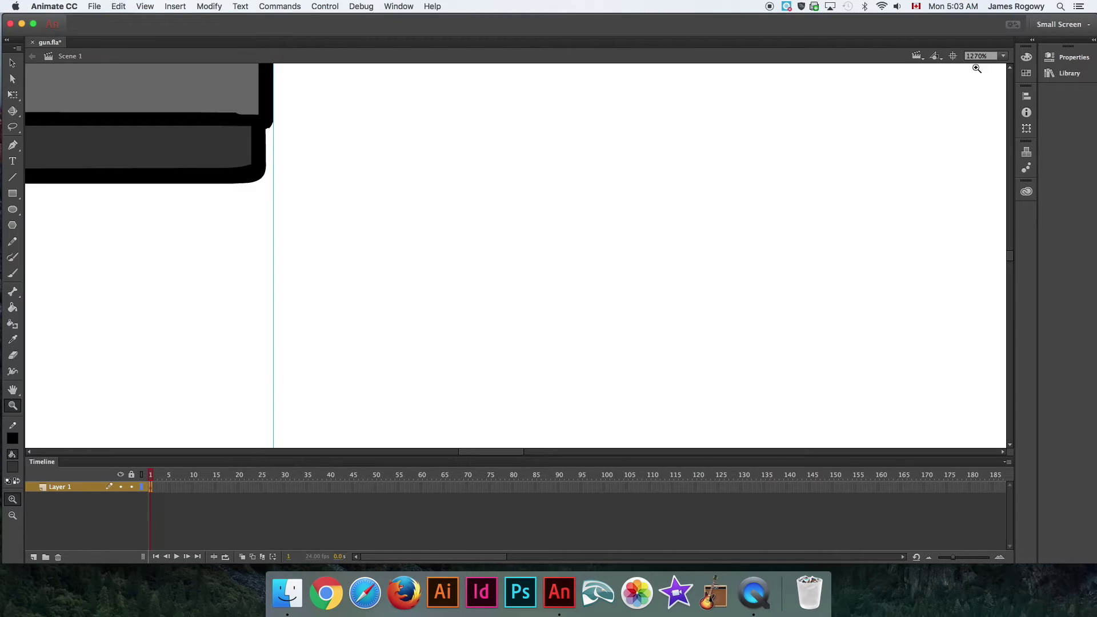
left_click(1002, 56)
left_click(991, 68)
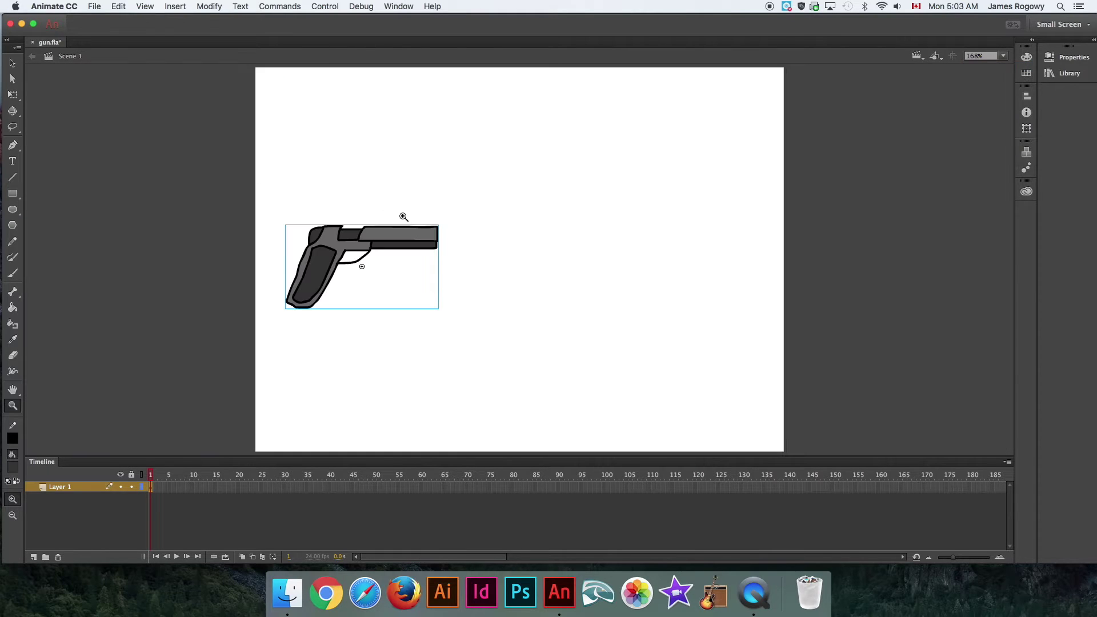
left_click_drag(413, 210, 494, 281)
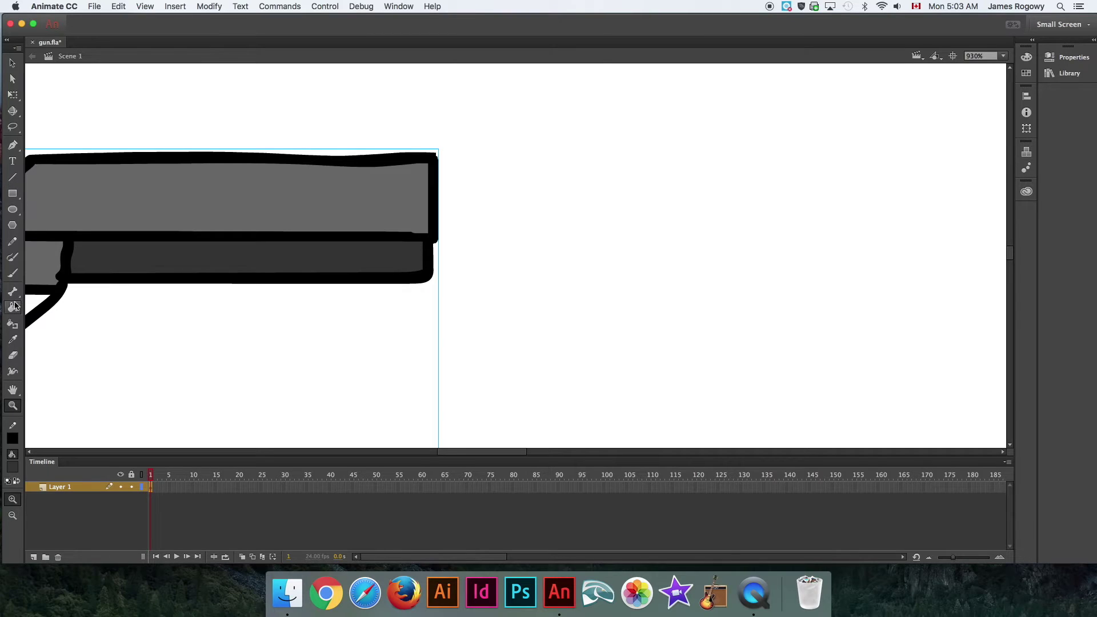
Brush a pointed bullet outline with a casing divider line in front of the muzzle
left_click(13, 275)
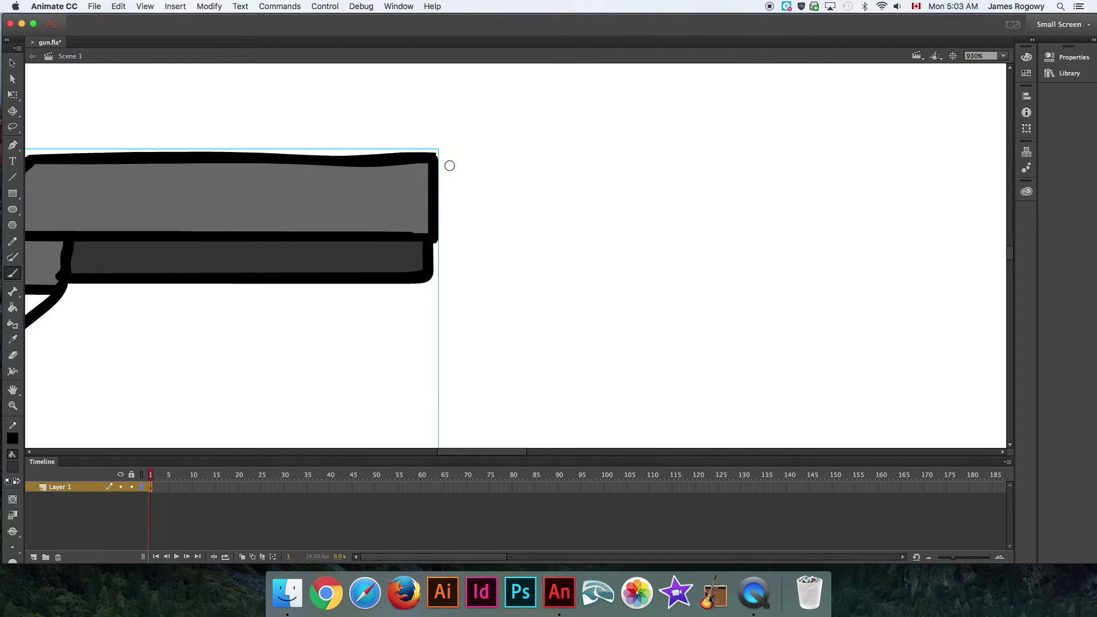
mouse_move(450, 166)
left_mouse_down()
mouse_move(447, 236)
mouse_move(546, 233)
mouse_move(593, 196)
mouse_move(518, 163)
mouse_move(452, 163)
mouse_move(476, 182)
left_mouse_up()
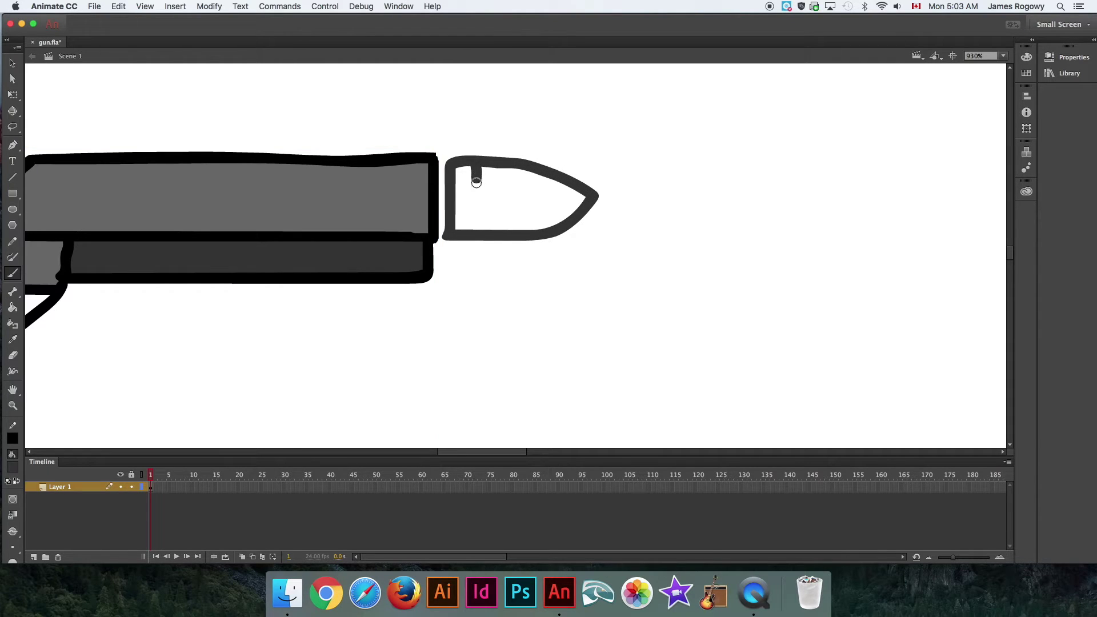
left_click_drag(476, 230, 475, 209)
left_click(13, 63)
Select the bullet outline and set its colour to black
left_click(476, 167)
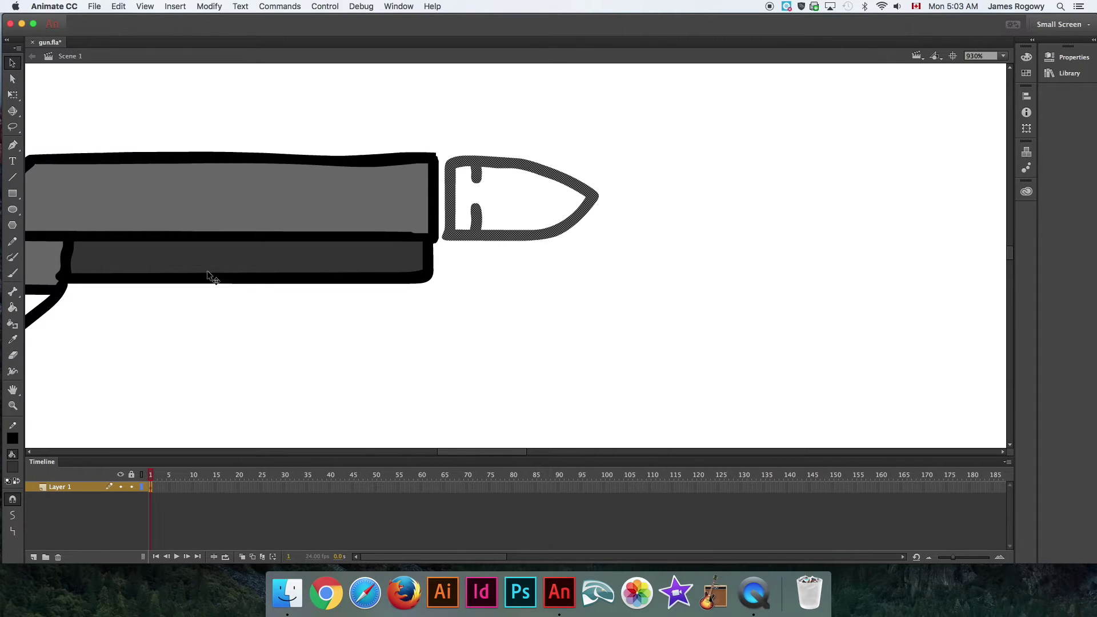
left_click(13, 466)
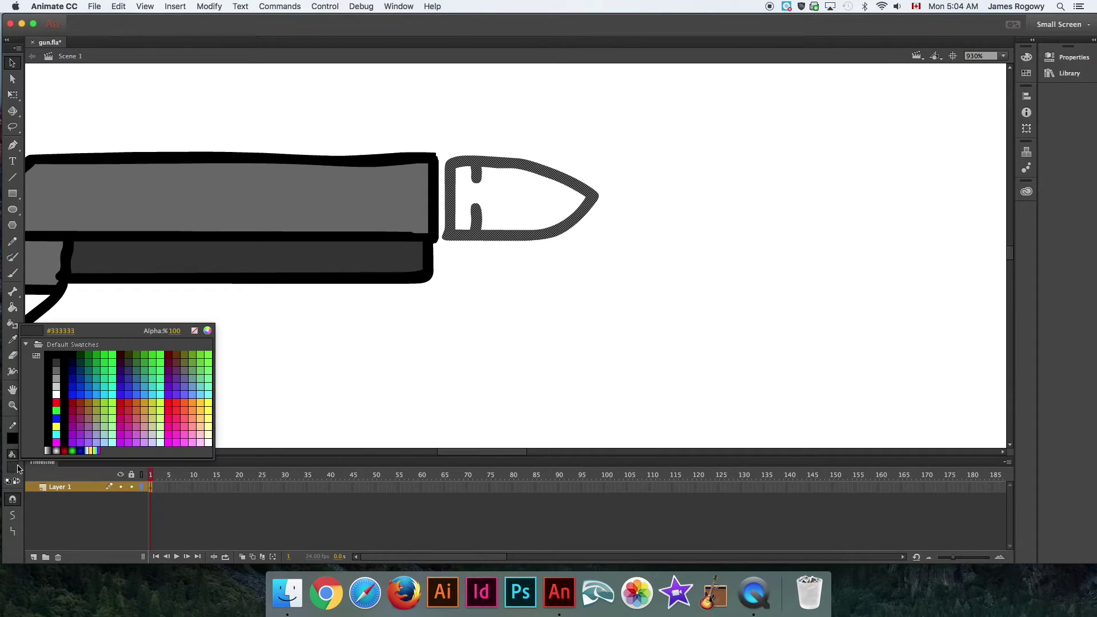
left_click(53, 354)
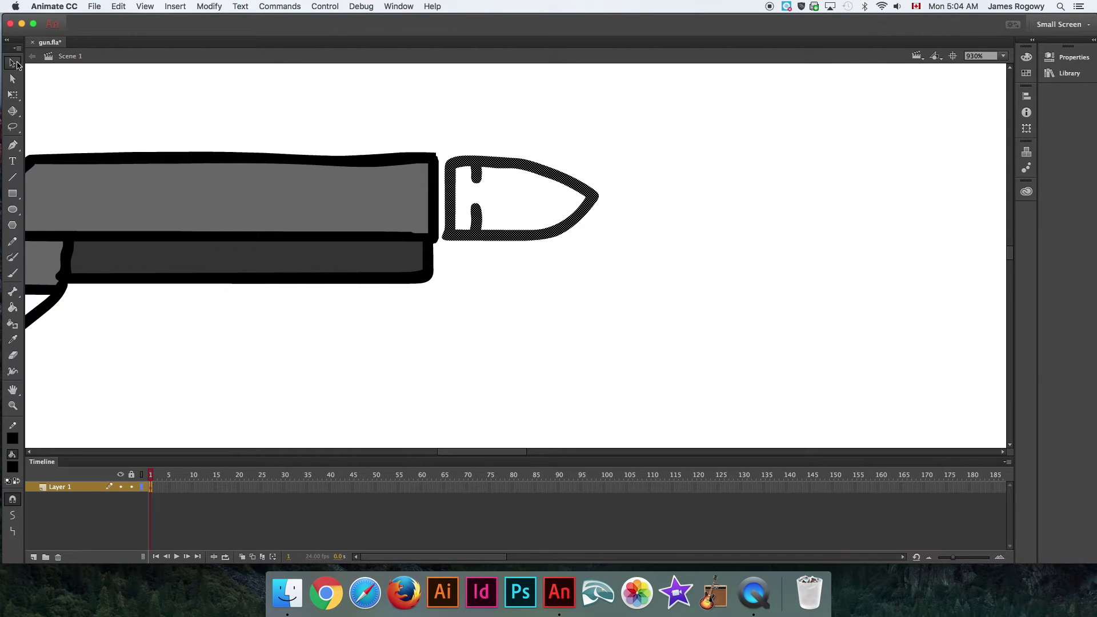
left_click(249, 105)
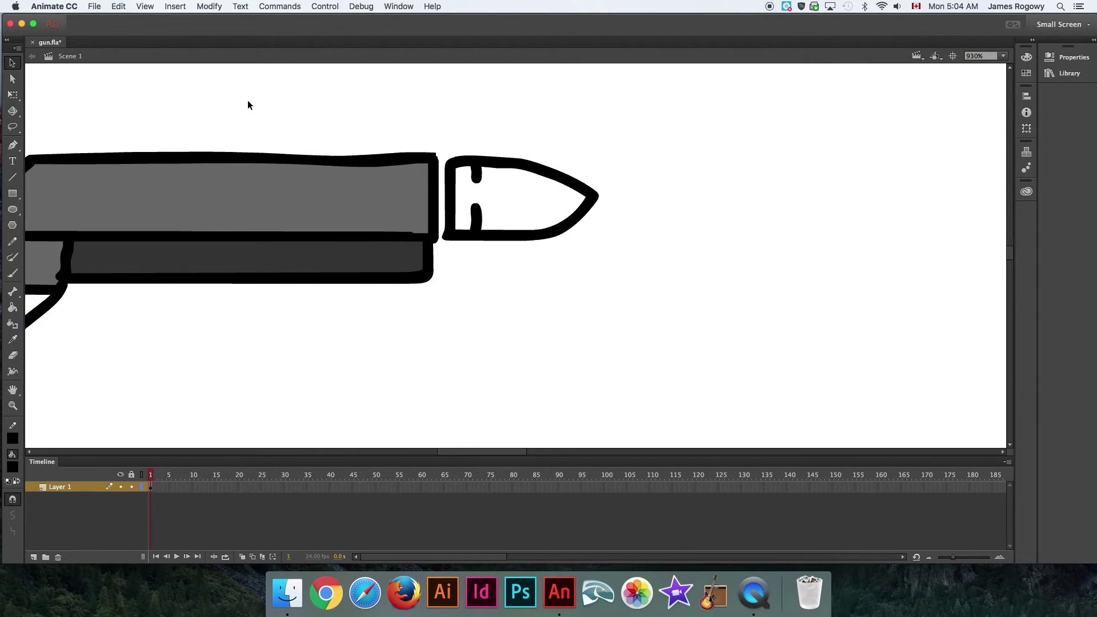
left_click(525, 171)
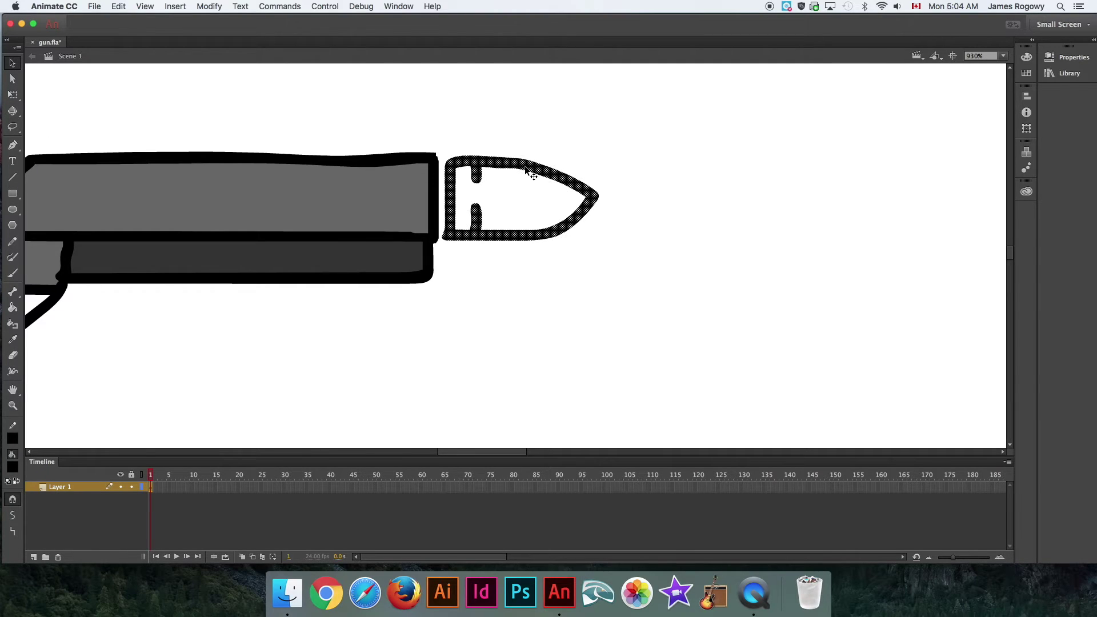
Fill the bullet's interior with grey and box-select the whole bullet
left_click(13, 307)
left_click(13, 467)
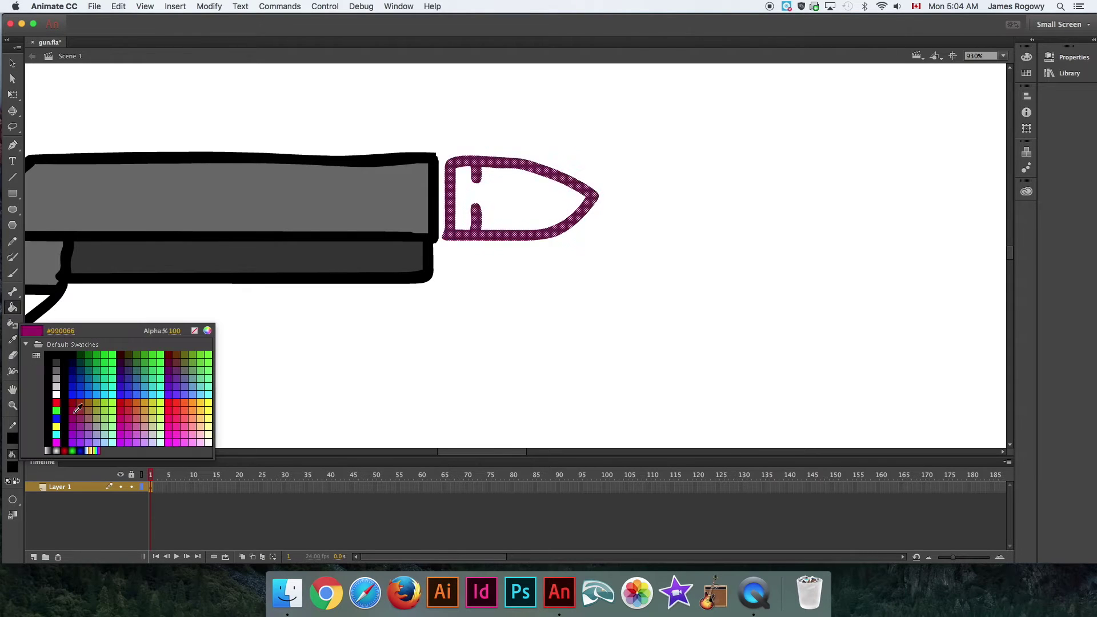
left_click(56, 370)
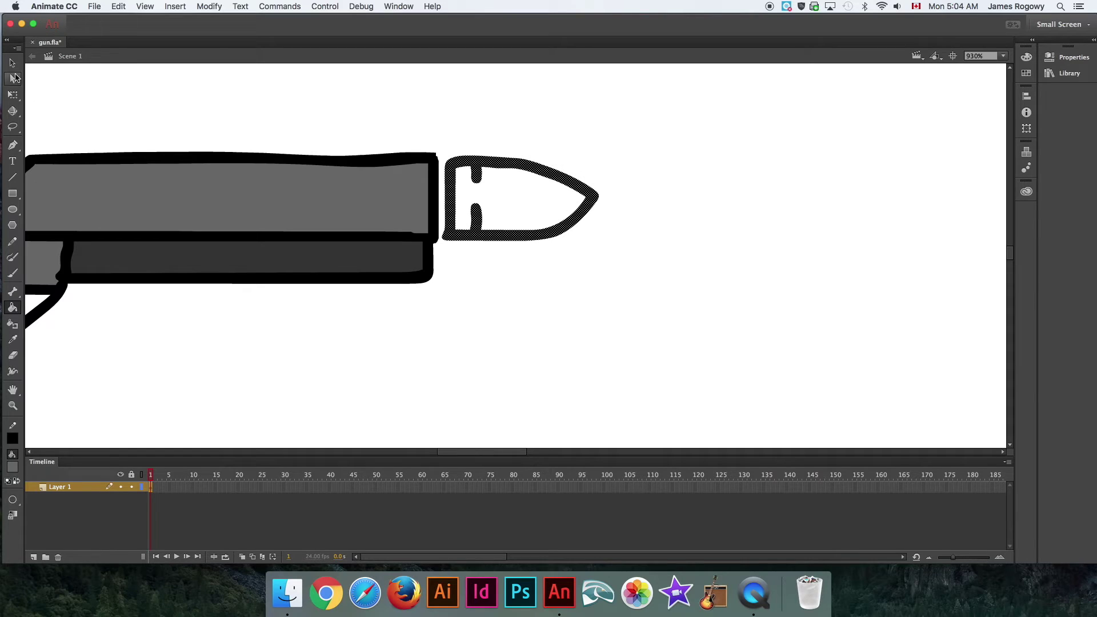
left_click(13, 63)
left_click(180, 94)
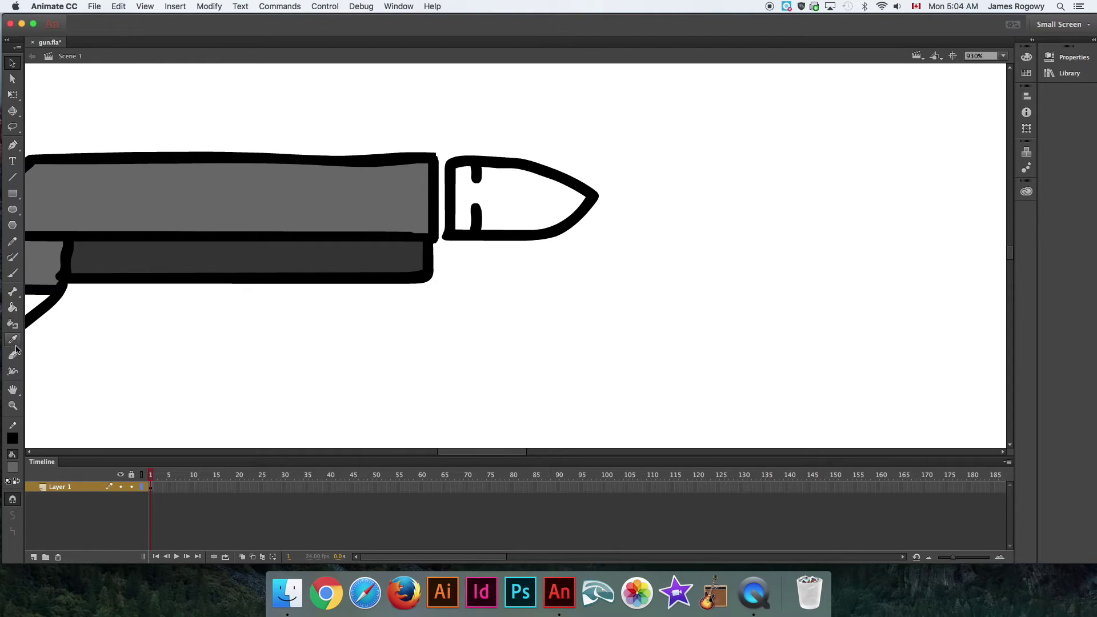
left_click(13, 307)
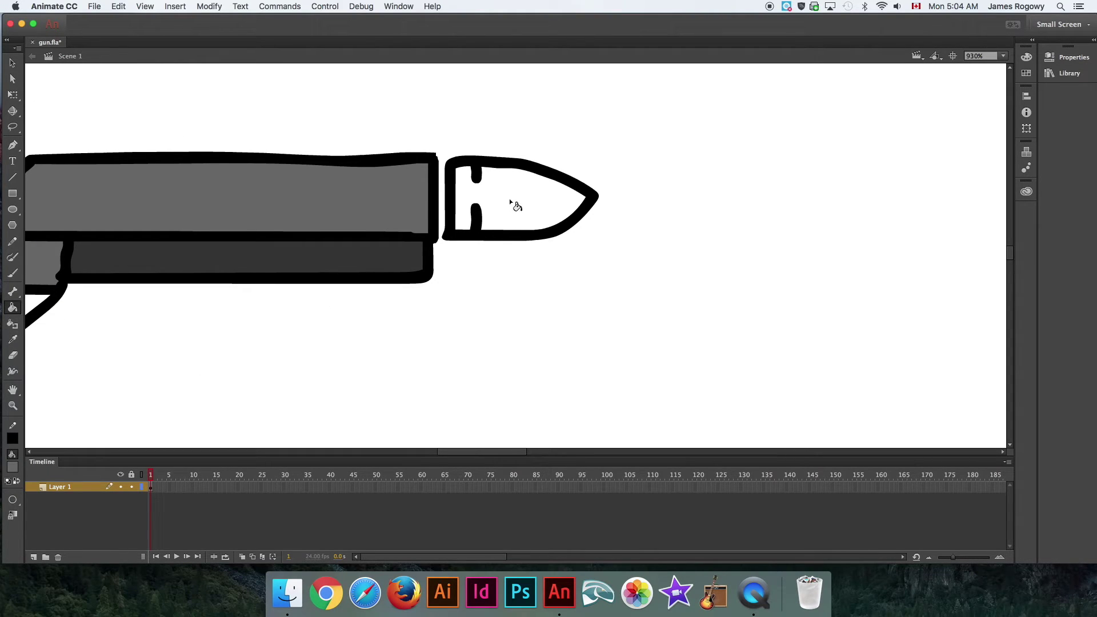
left_click(514, 204)
left_click(13, 62)
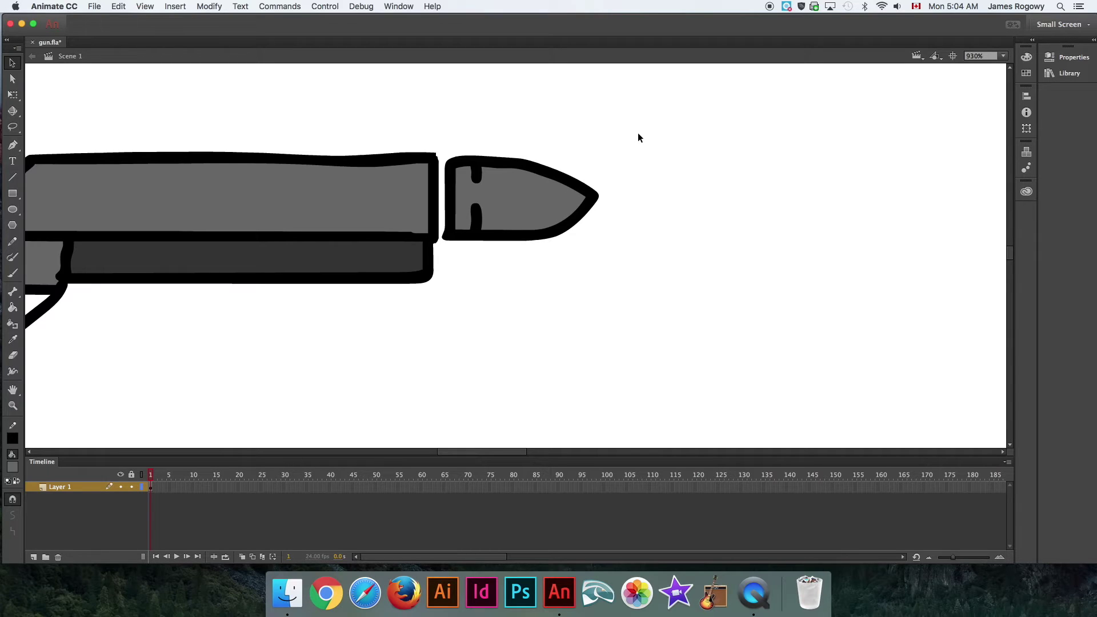
mouse_move(632, 134)
left_mouse_down()
mouse_move(533, 227)
mouse_move(441, 273)
left_mouse_up()
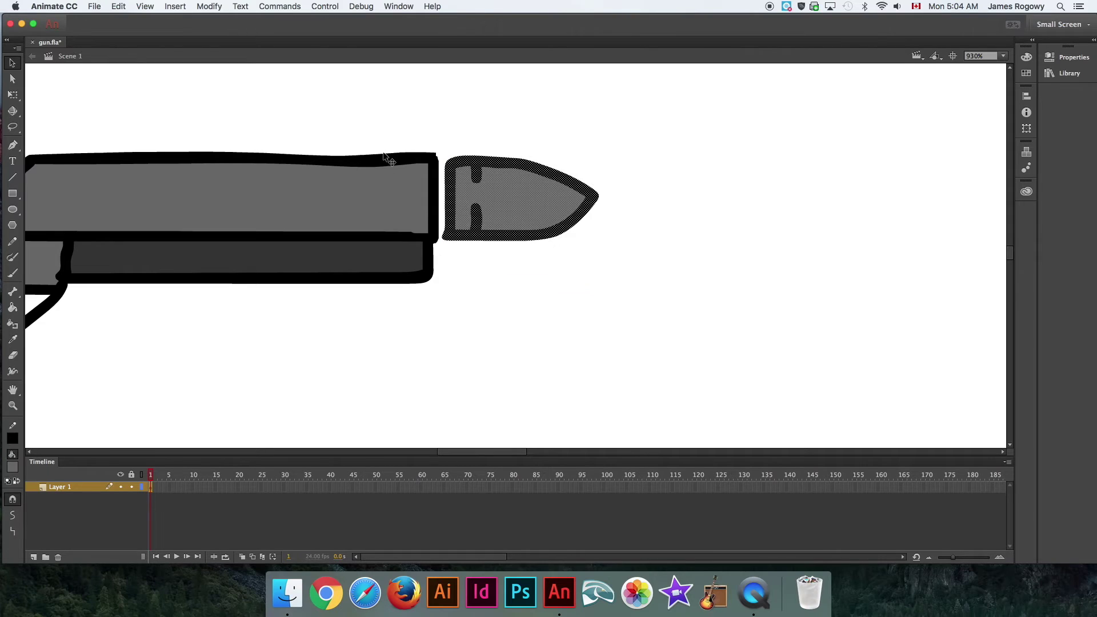
left_click(217, 7)
Convert the bullet into a symbol named 'Bu'
left_click(218, 37)
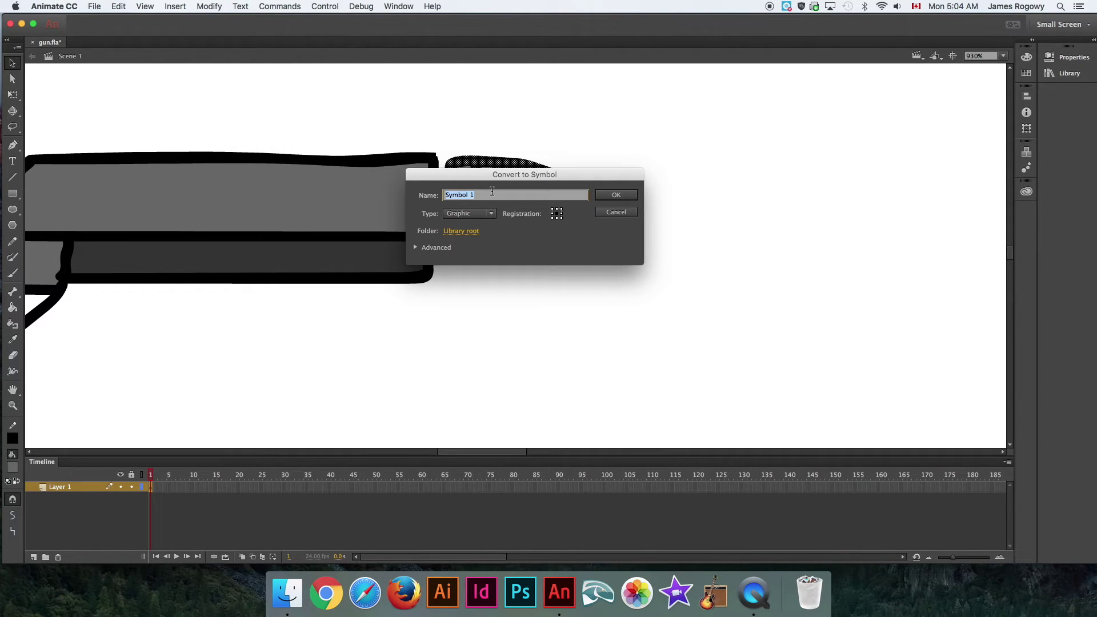
type("Bullet")
left_click(612, 195)
left_click(323, 195)
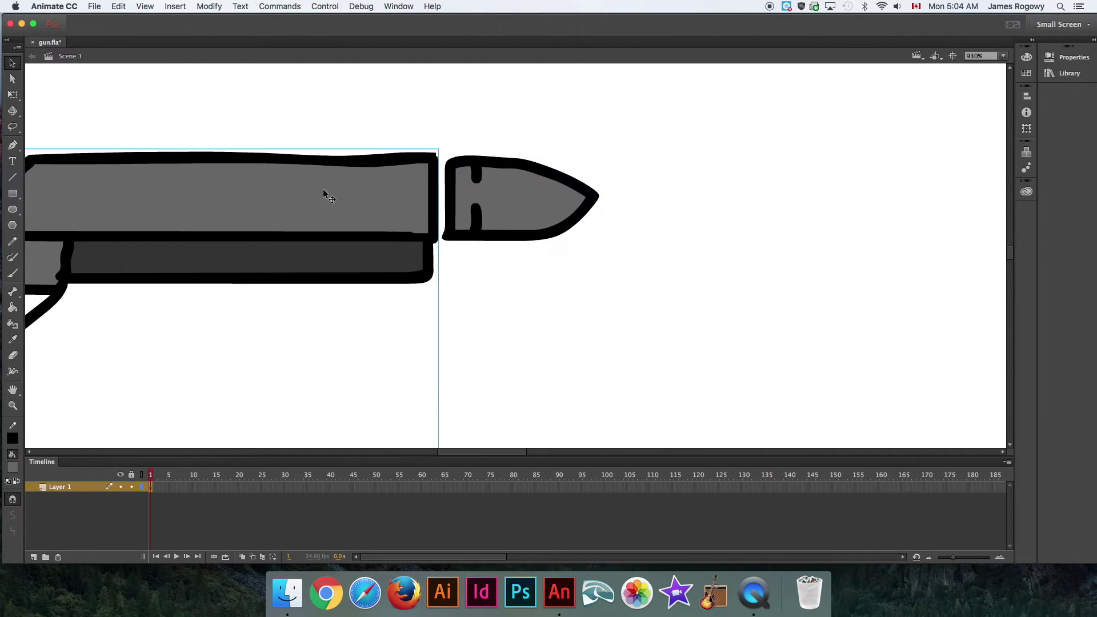
left_click(495, 198)
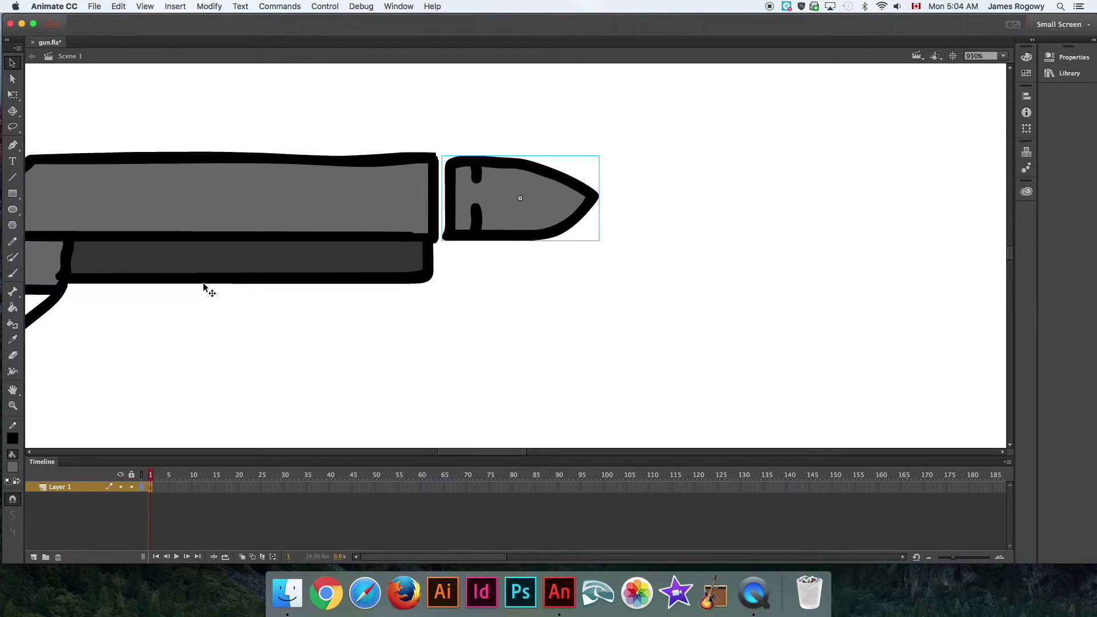
Cut the bullet onto a new layer named Bullet, pasting it in place
left_click(94, 6)
mouse_move(118, 6)
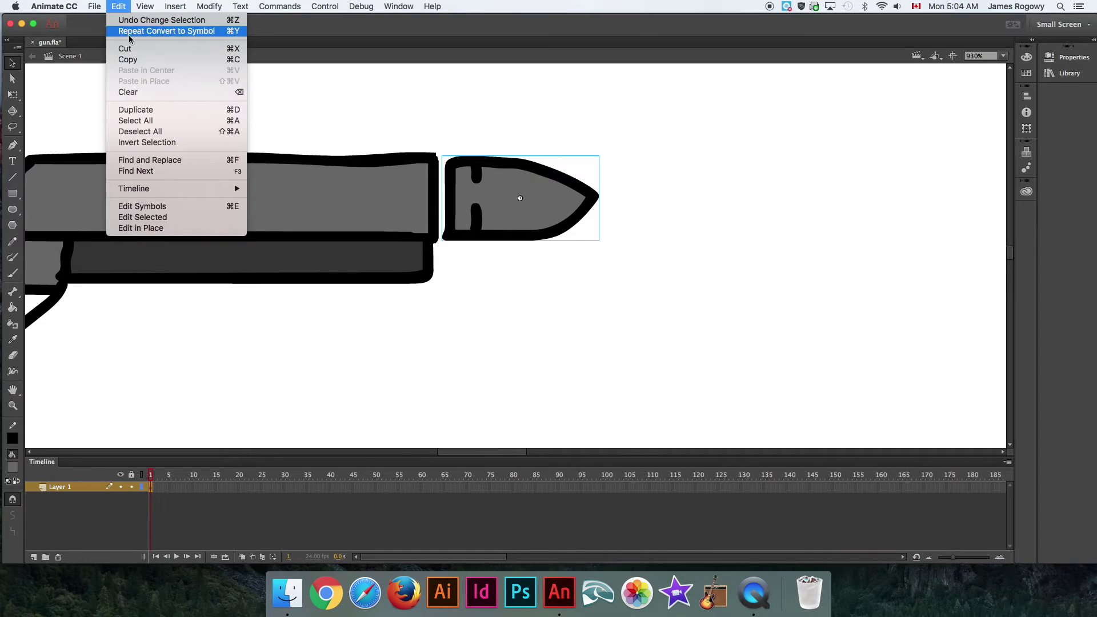
left_click(132, 54)
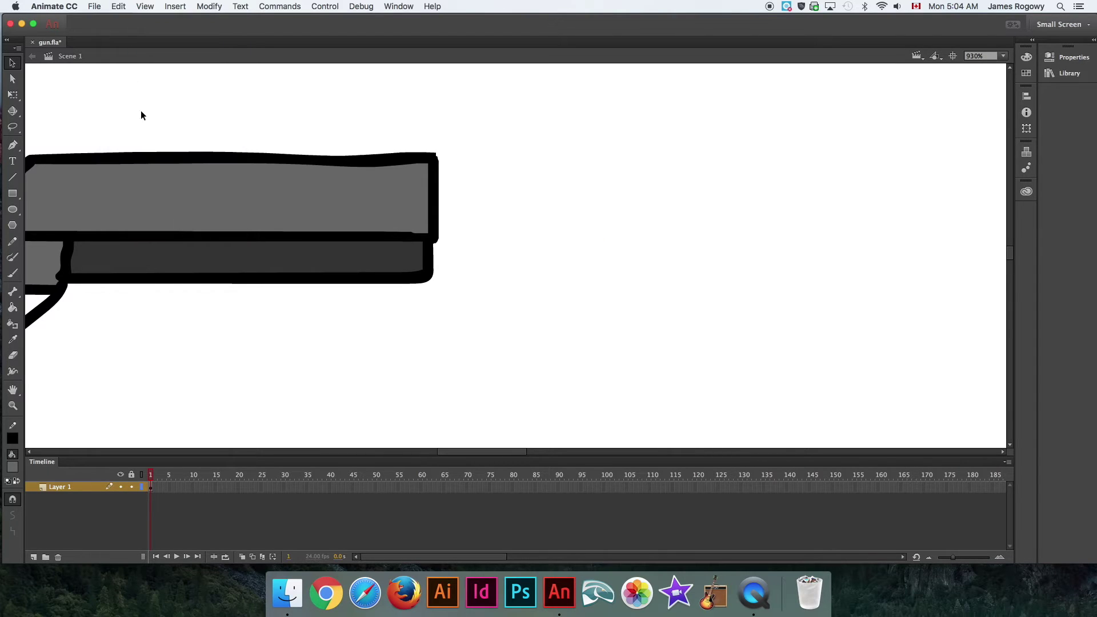
left_click(33, 557)
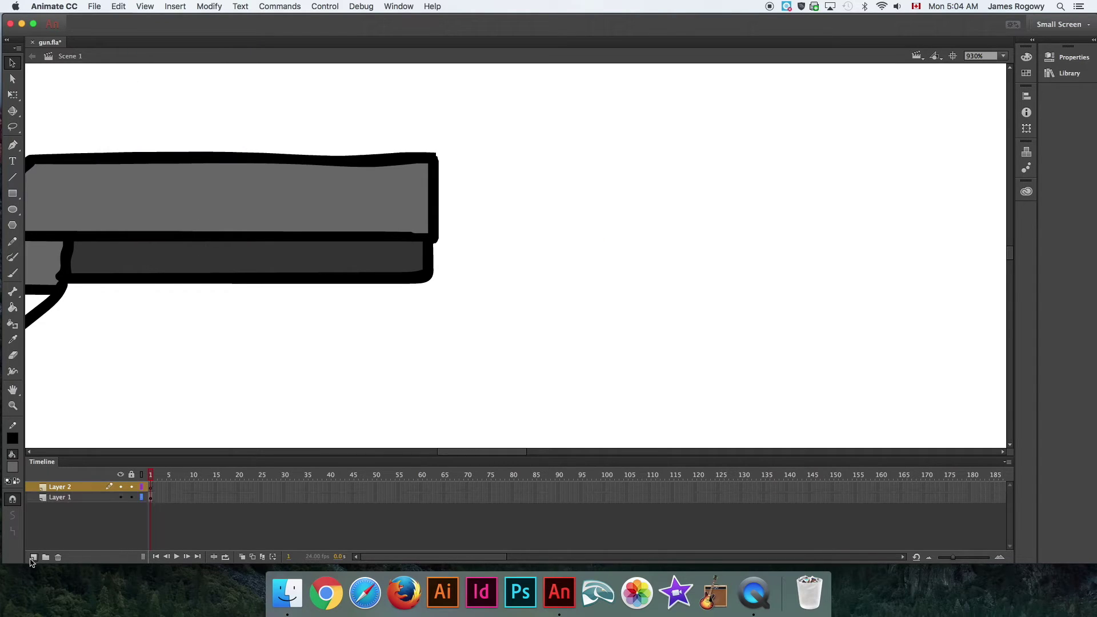
double_click(77, 487)
type("Bullet")
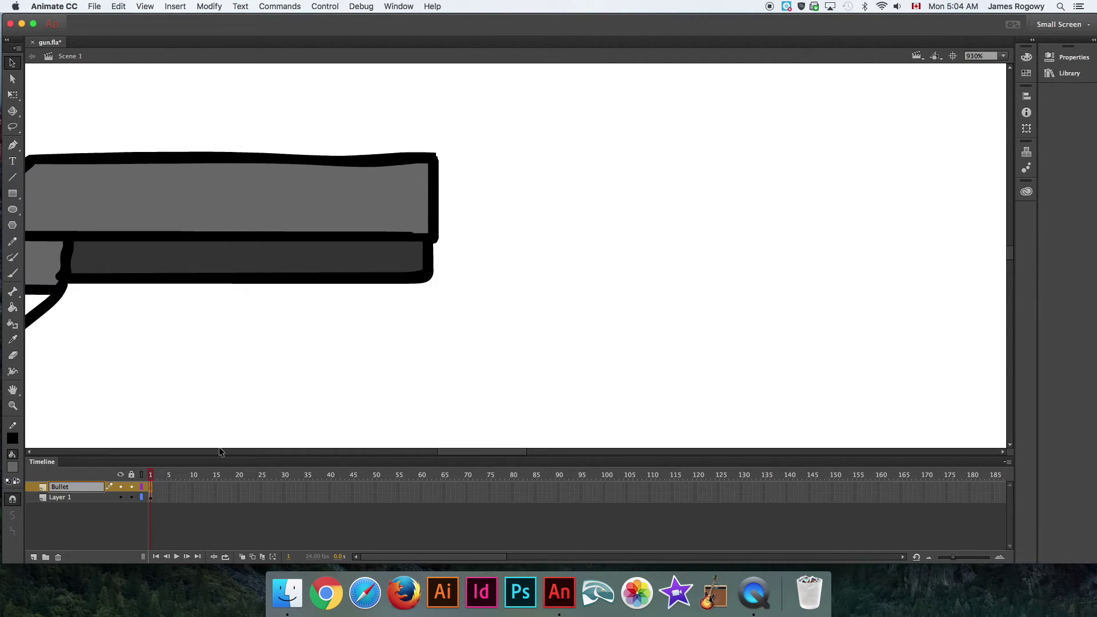
left_click(128, 7)
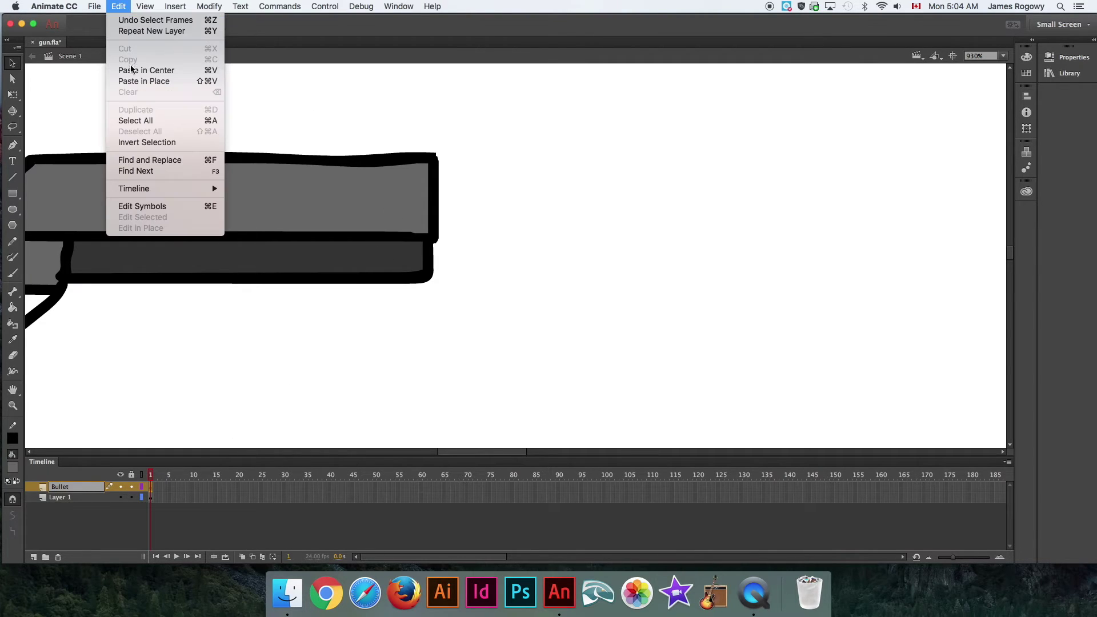
left_click(144, 82)
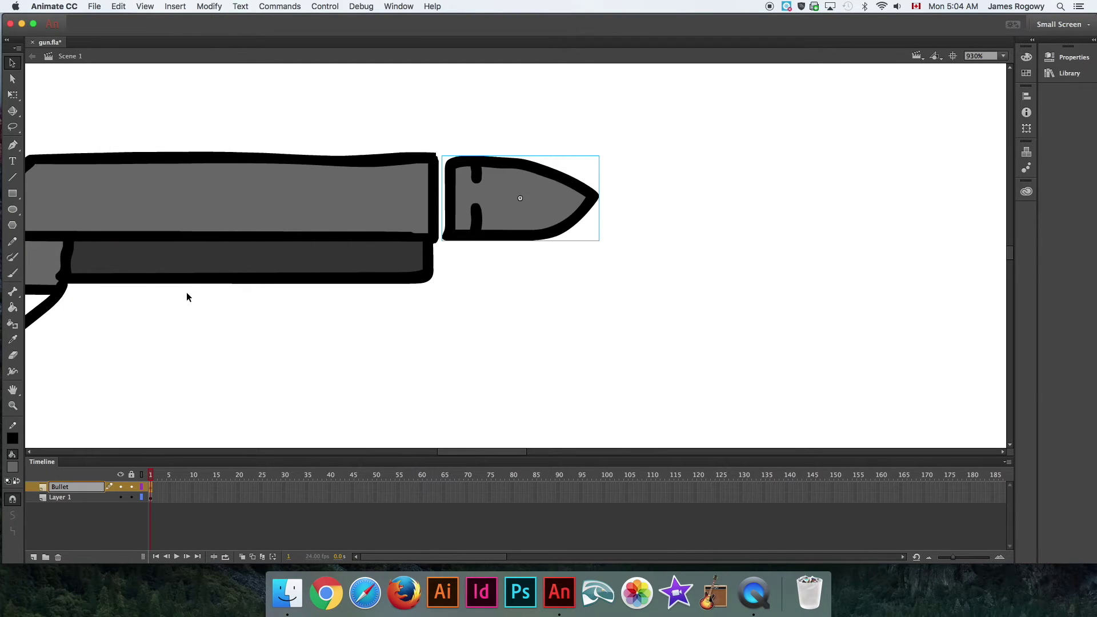
Rename Layer 1 to 'Gun' and lock it
left_click(73, 498)
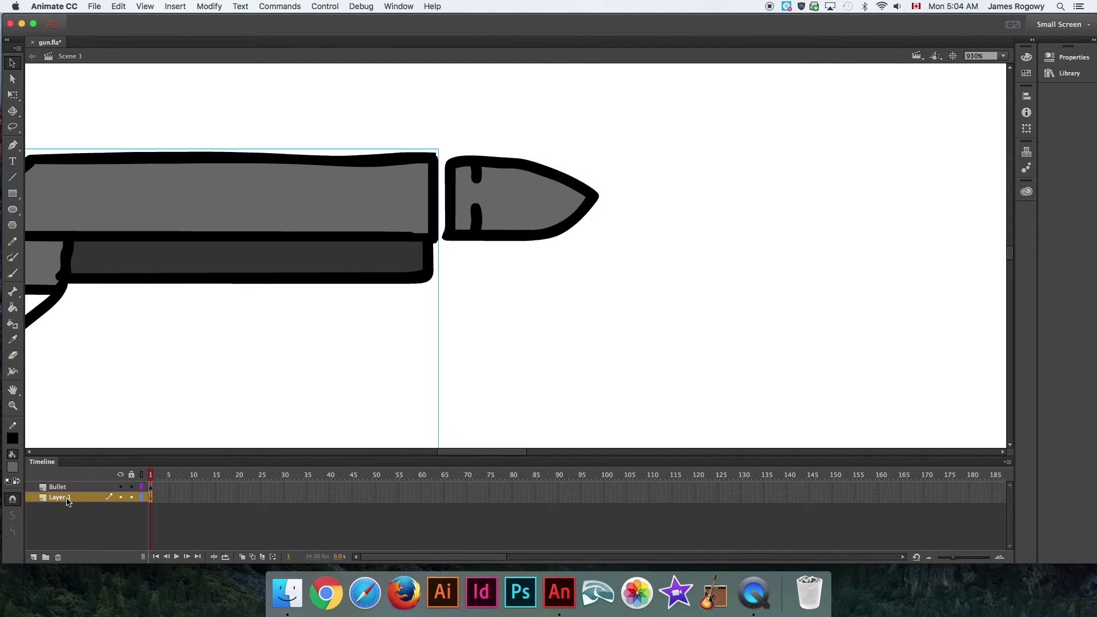
double_click(79, 497)
type("G")
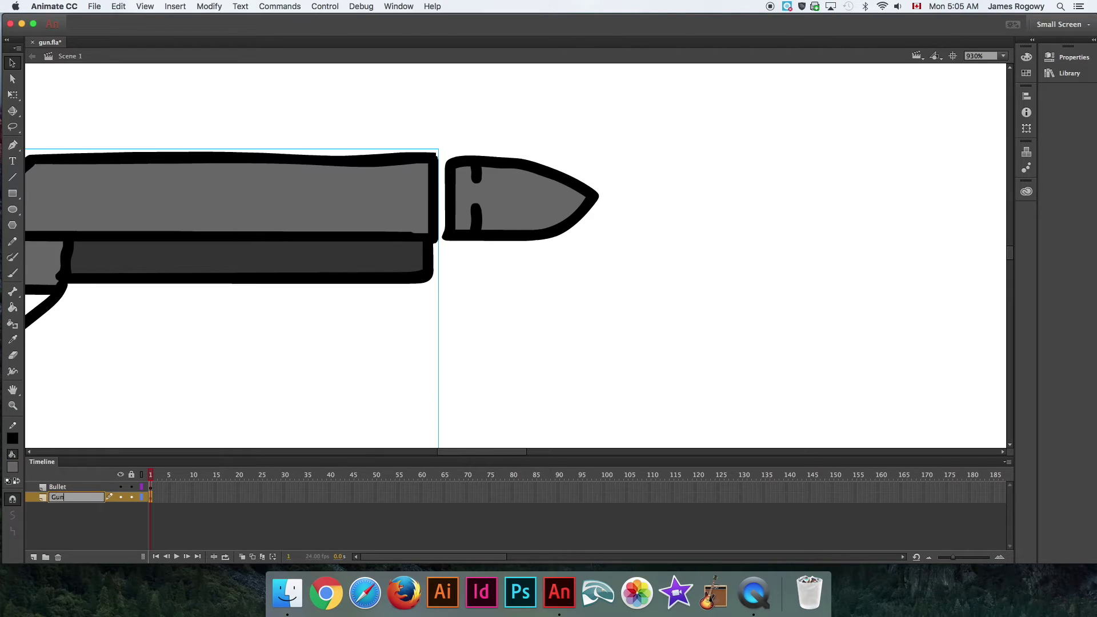
type("un")
left_click(72, 487)
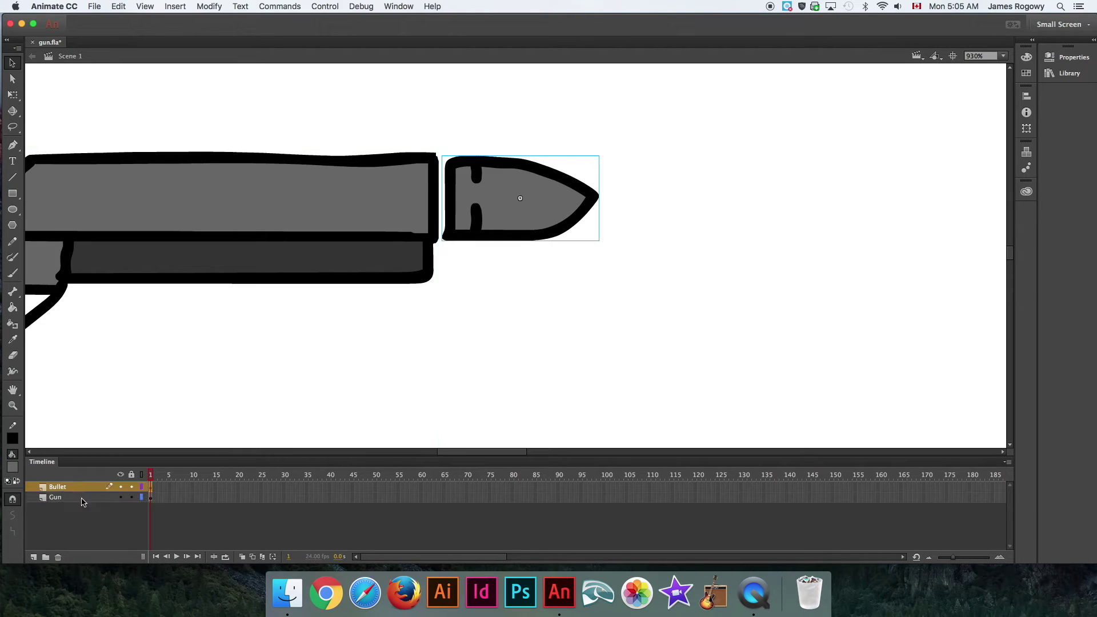
left_click(132, 498)
Slide the bullet left into the barrel tip and zoom out to the whole stage
left_click_drag(561, 193, 394, 193)
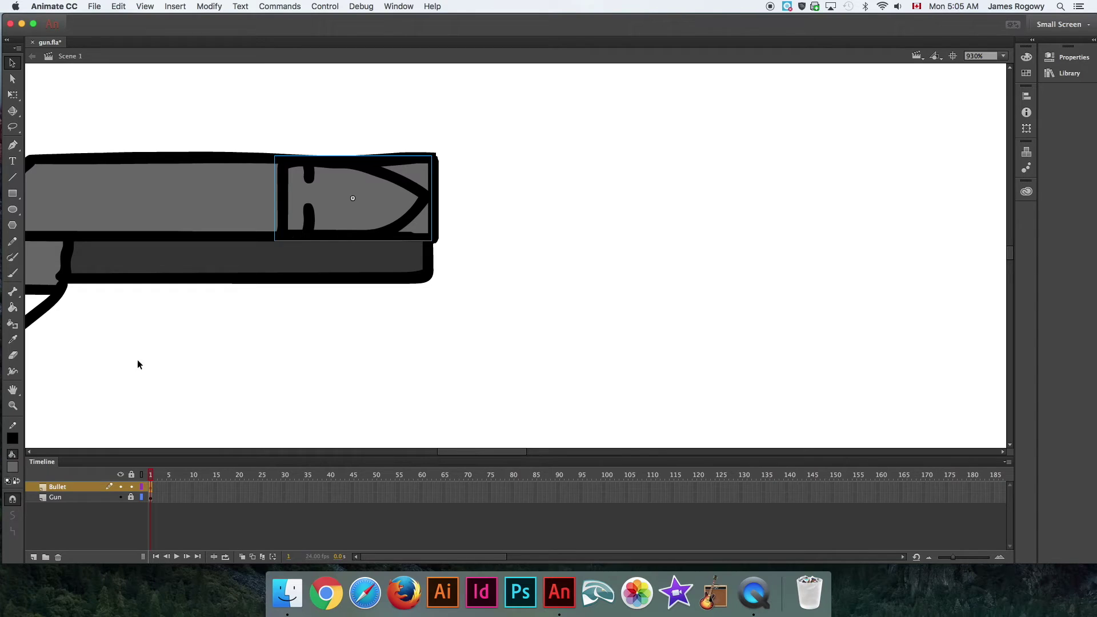
left_click(12, 405)
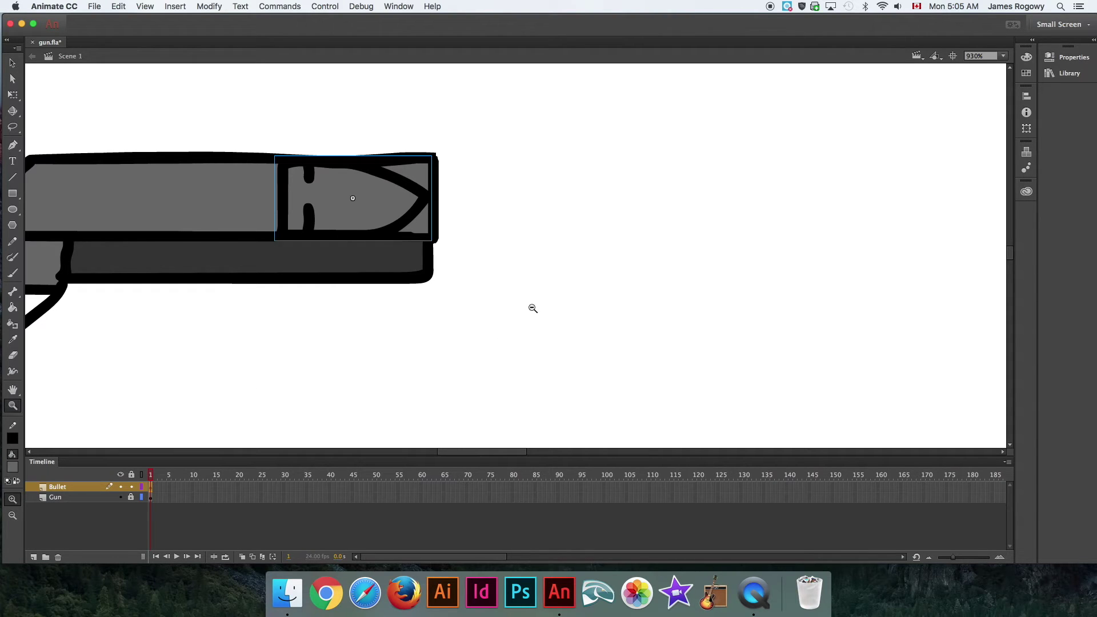
left_click(565, 308, "alt")
left_click(596, 310, "alt")
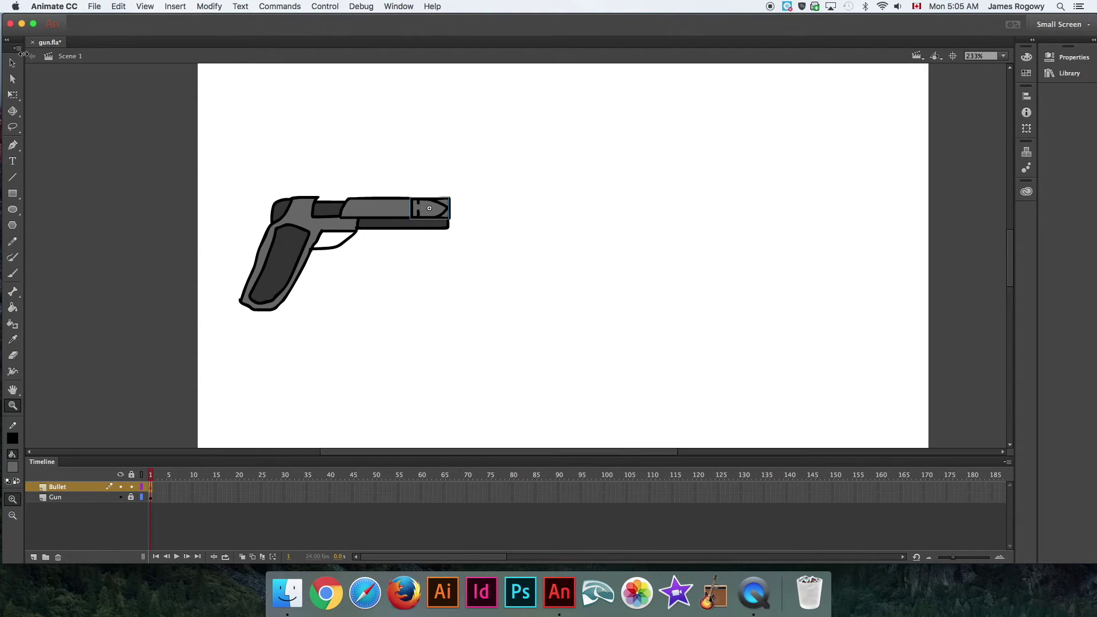
left_click(12, 62)
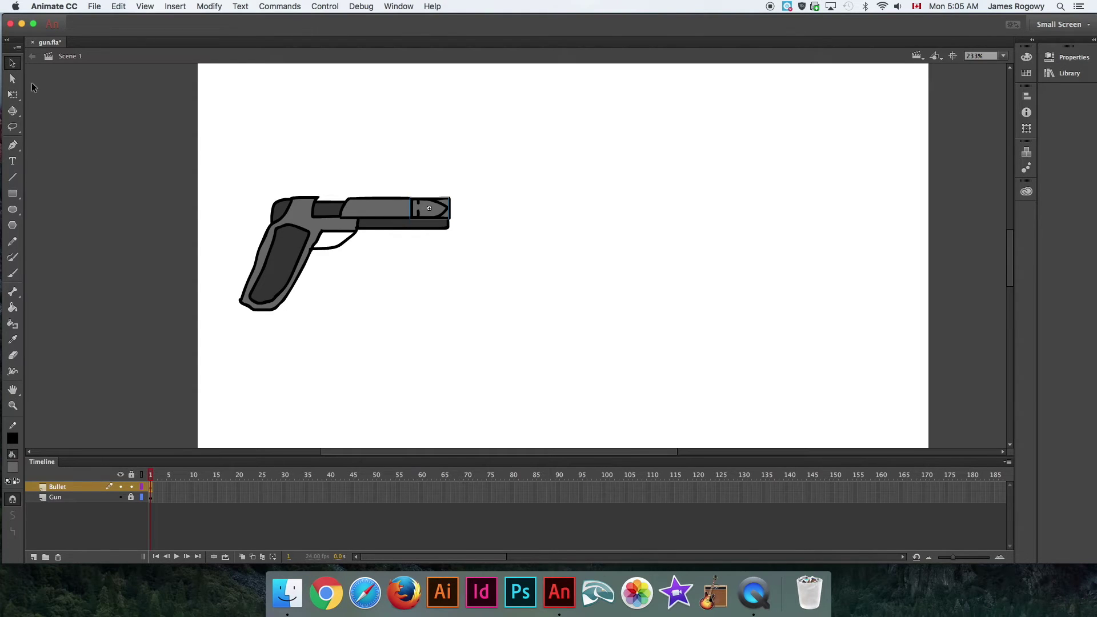
left_click(257, 487)
Add frame-24 keyframes on the Bullet and Gun layers
right_click(256, 486)
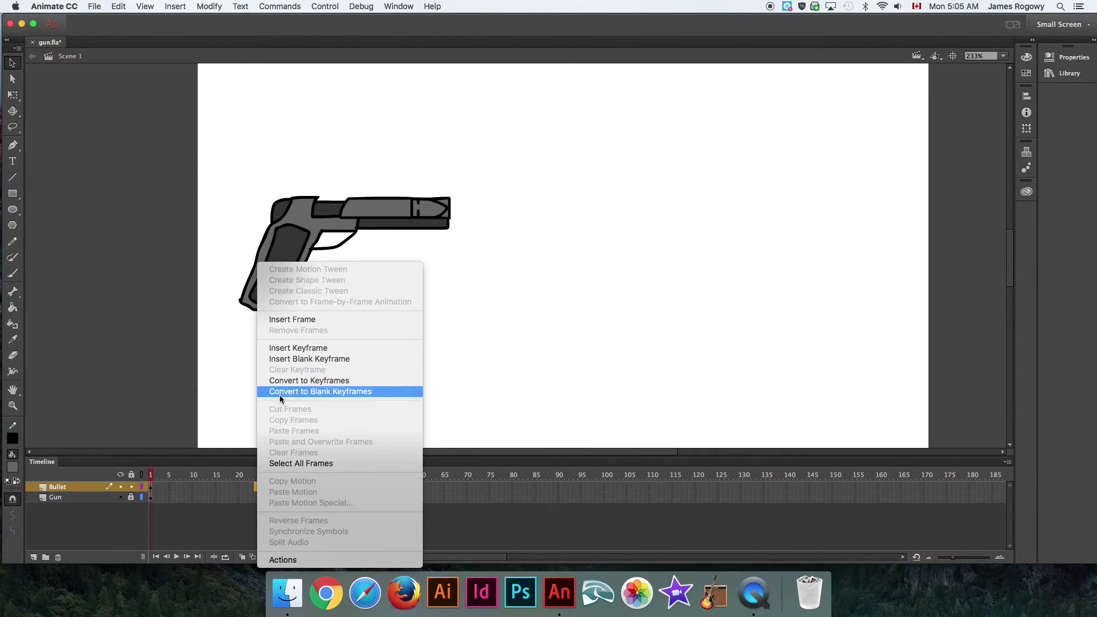
left_click(299, 348)
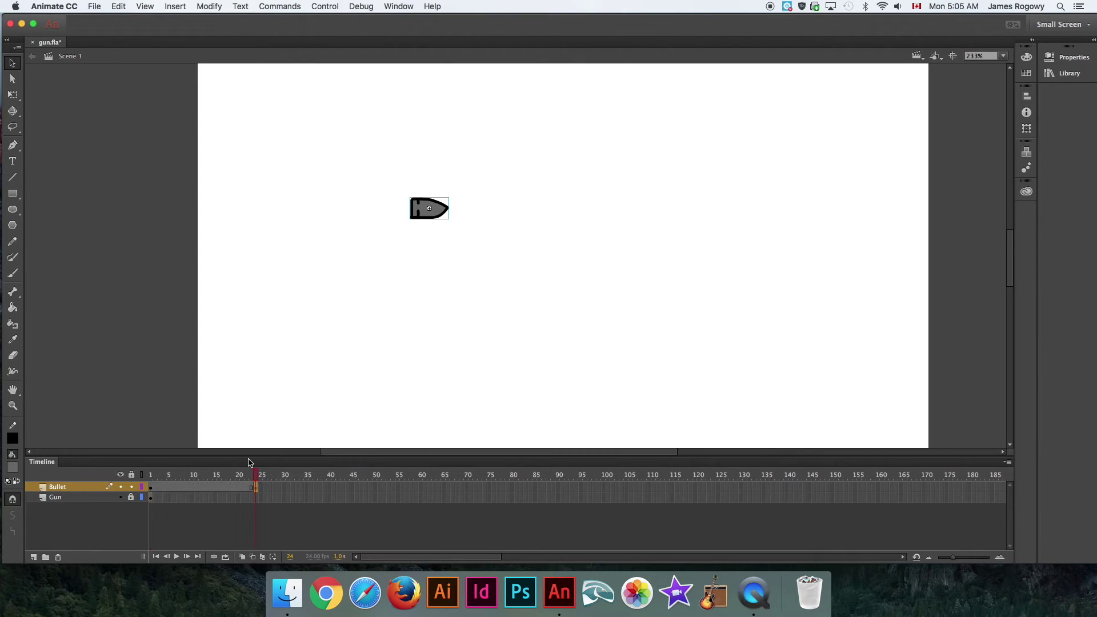
left_click(255, 496)
right_click(255, 496)
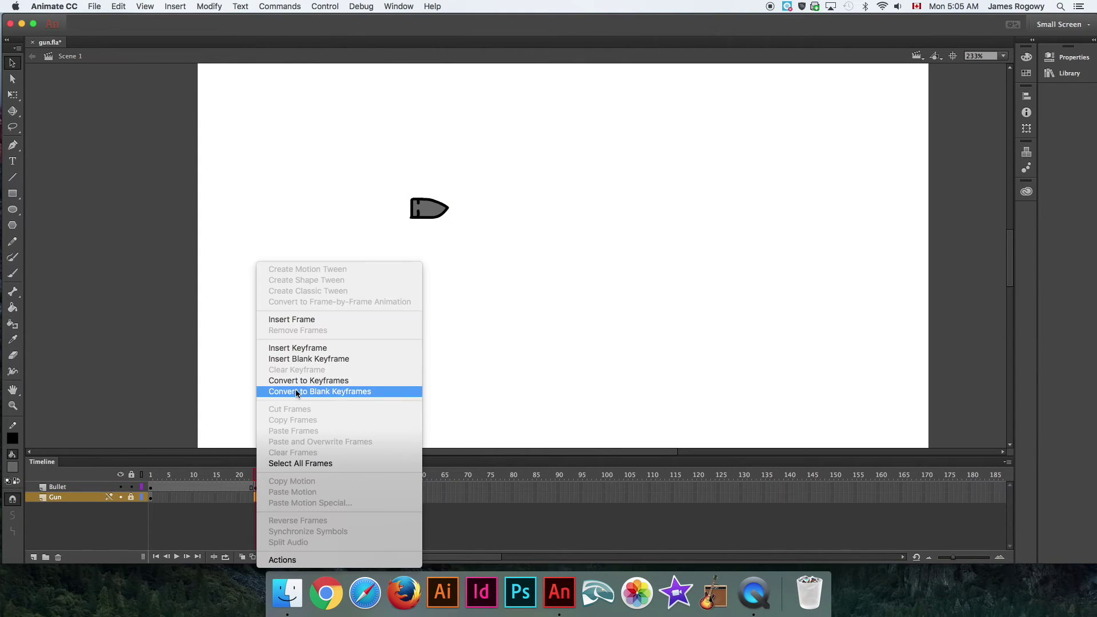
left_click(311, 349)
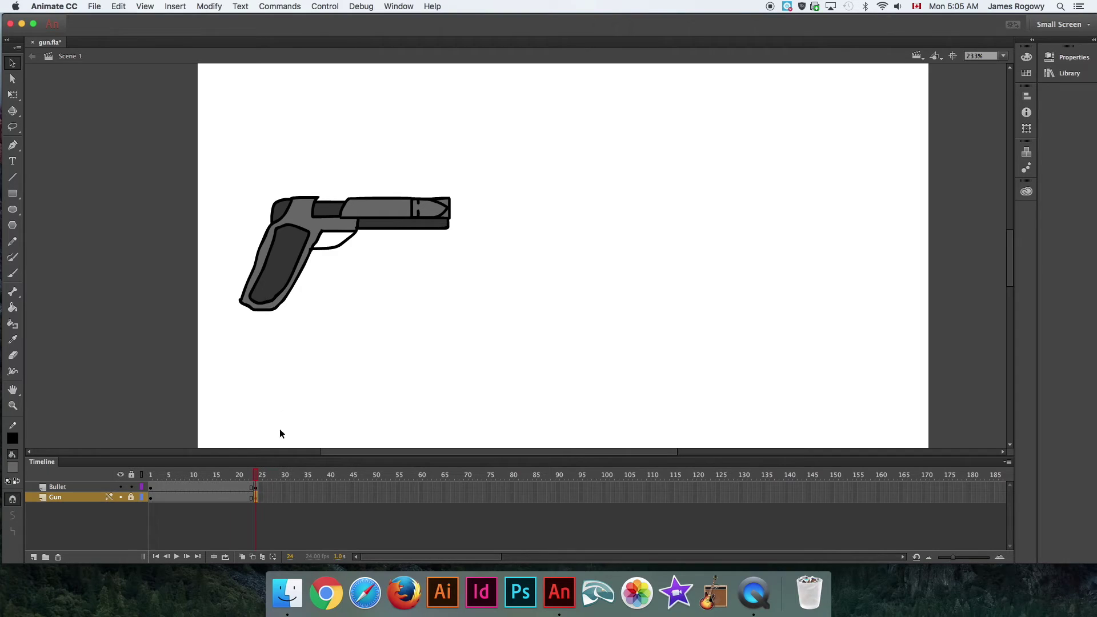
On frame 24, drag the bullet level with the barrel to the stage's right edge
left_click(255, 487)
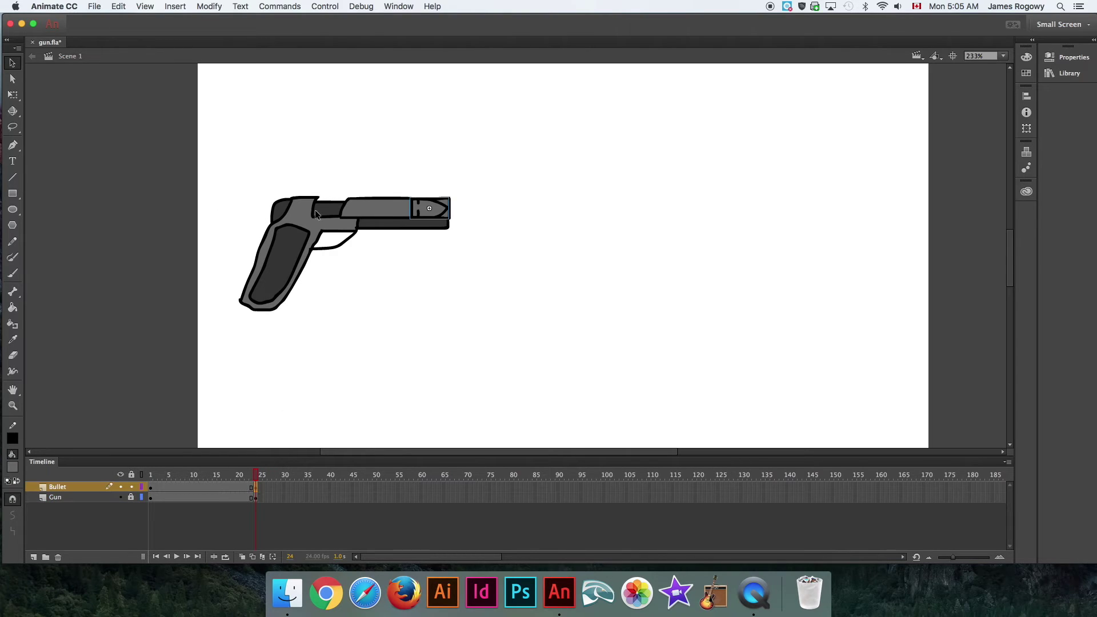
left_click_drag(420, 209, 937, 204)
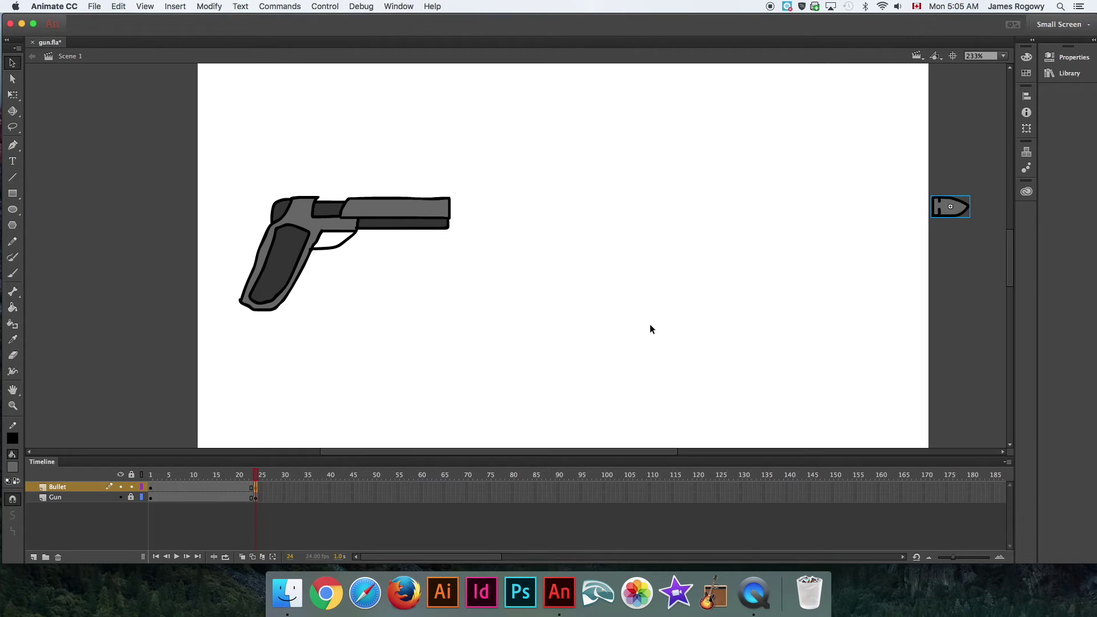
left_click(206, 487)
Add a classic tween to the bullet over frames 1–24, move Bullet below Gun, and play it
right_click(206, 487)
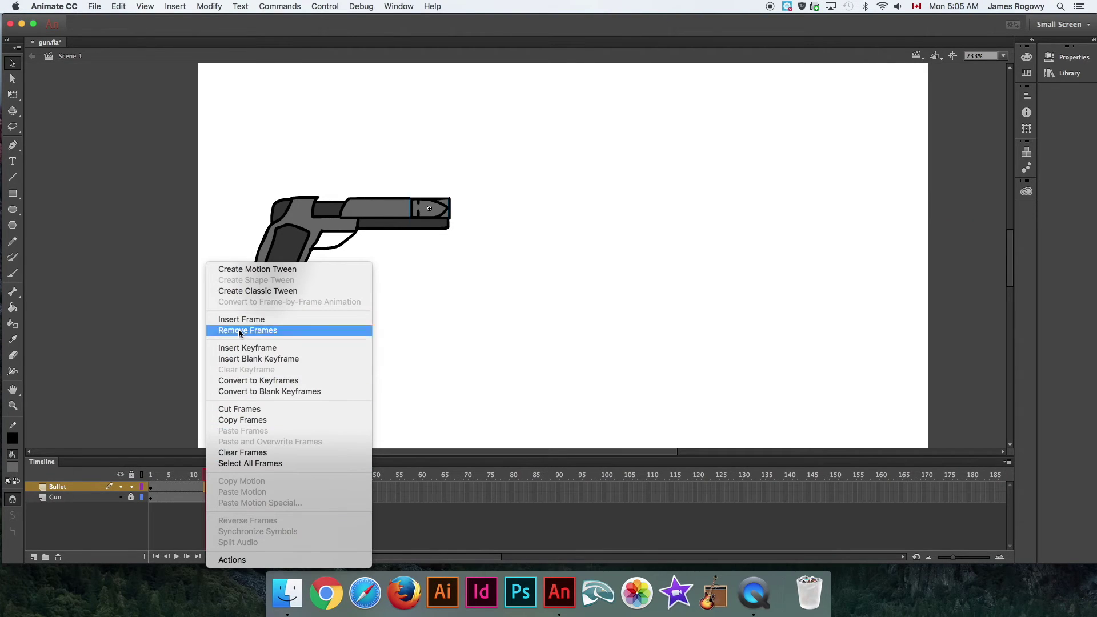
left_click(244, 293)
left_click_drag(213, 477, 173, 483)
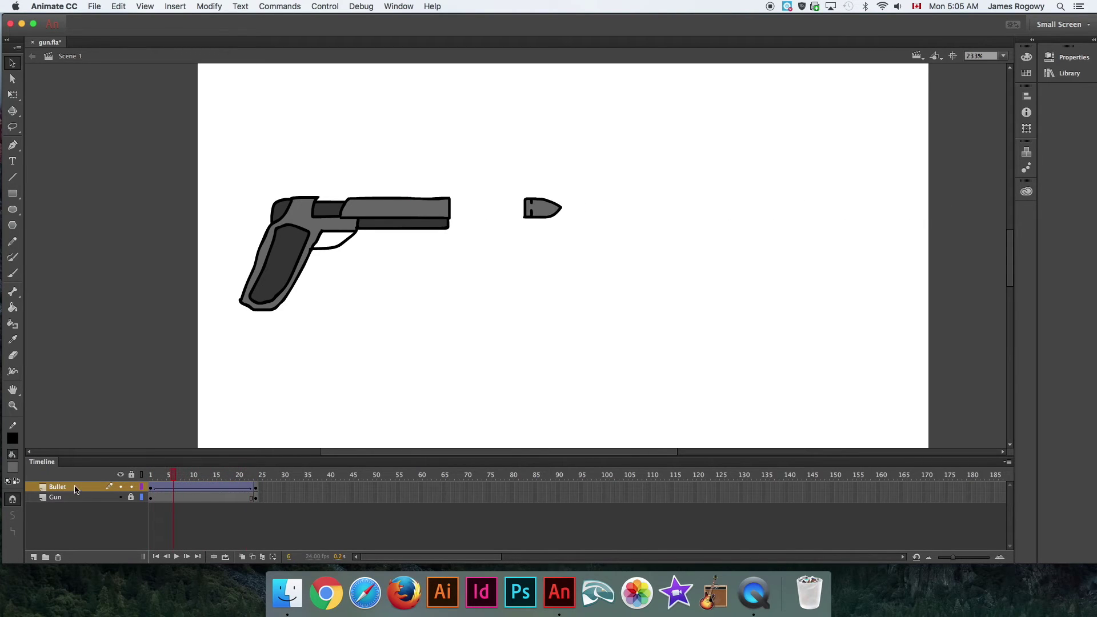
left_click_drag(68, 490, 69, 510)
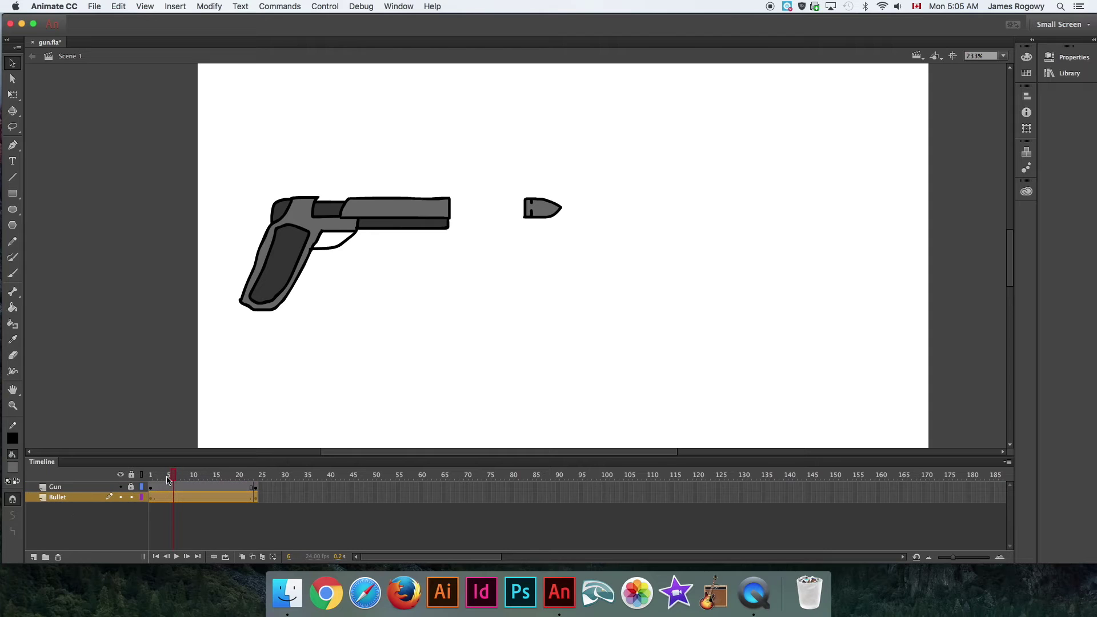
left_click_drag(173, 478, 135, 483)
key("Return")
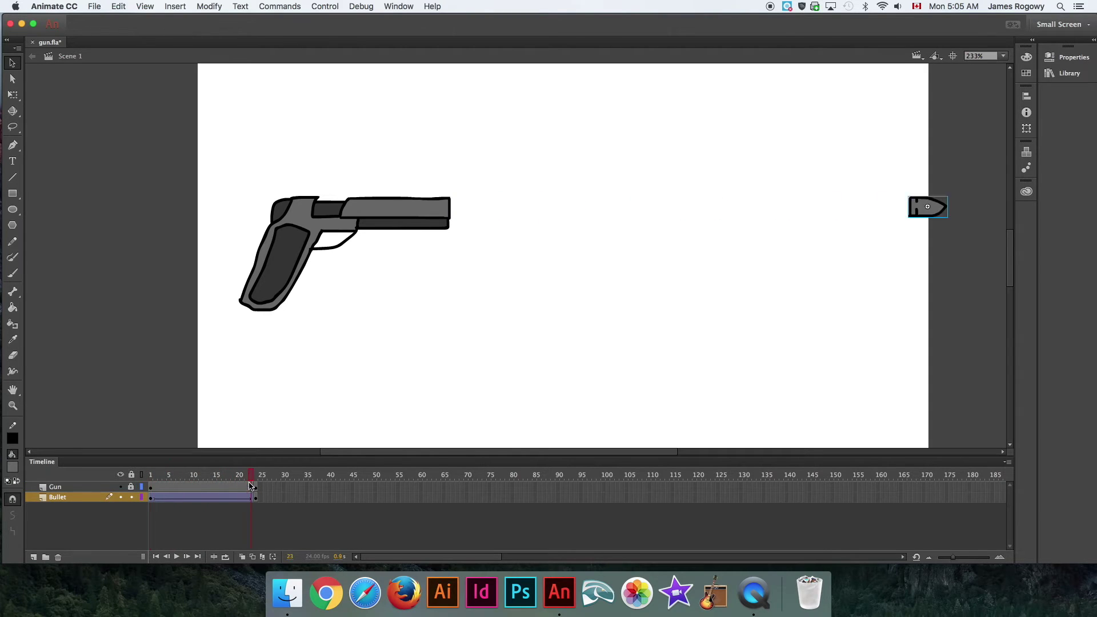
left_click(173, 497)
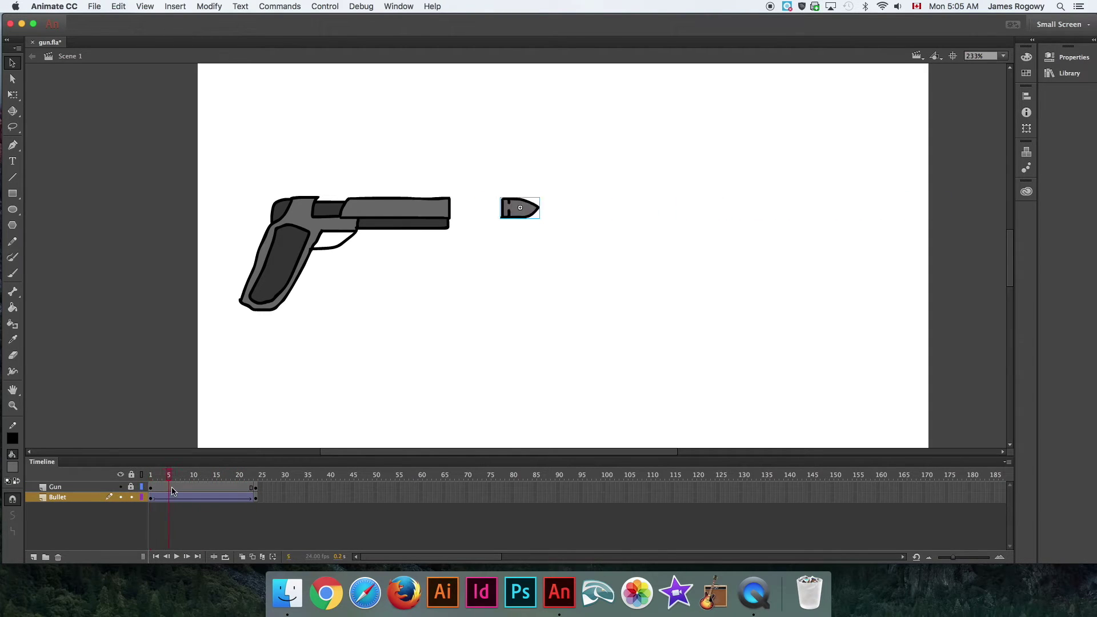
Test the current gun and bullet movie in a preview window
left_click(325, 6)
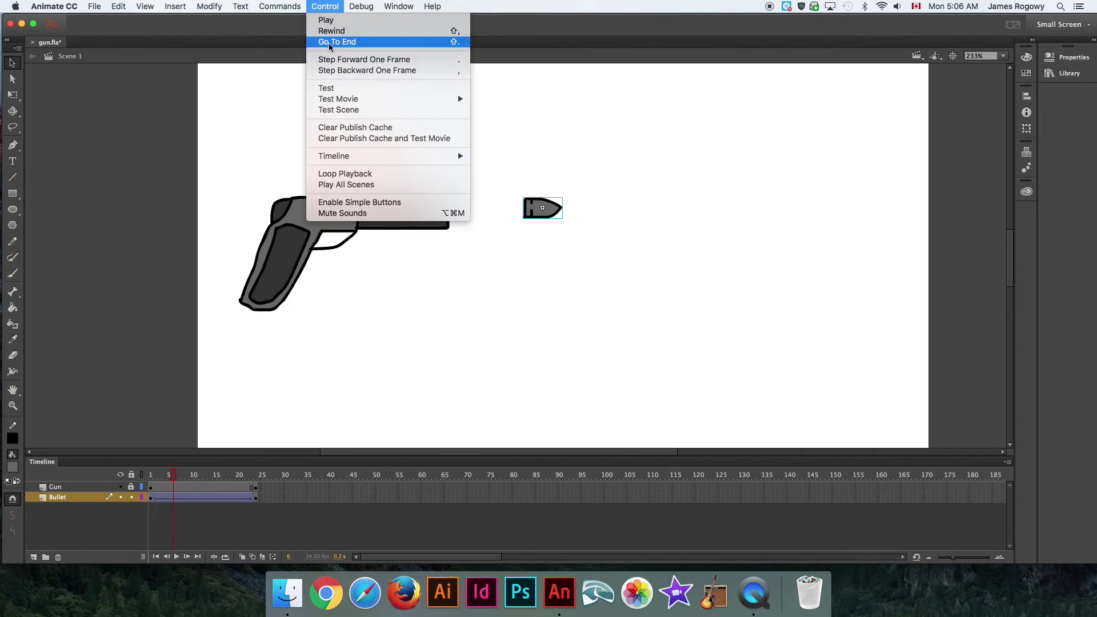
left_click(328, 87)
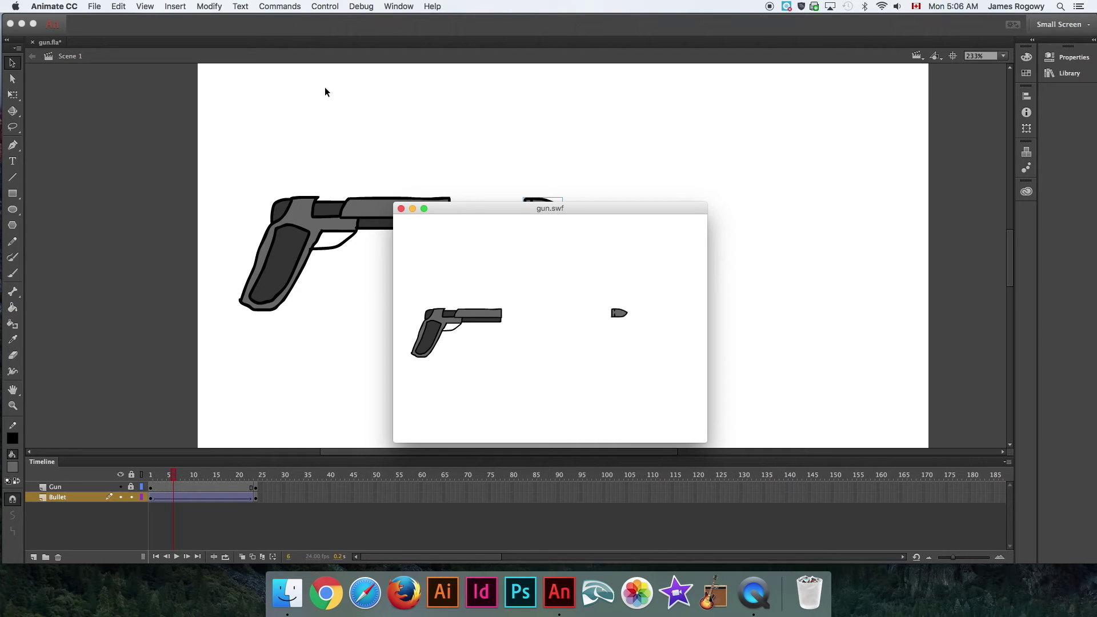
left_click(401, 209)
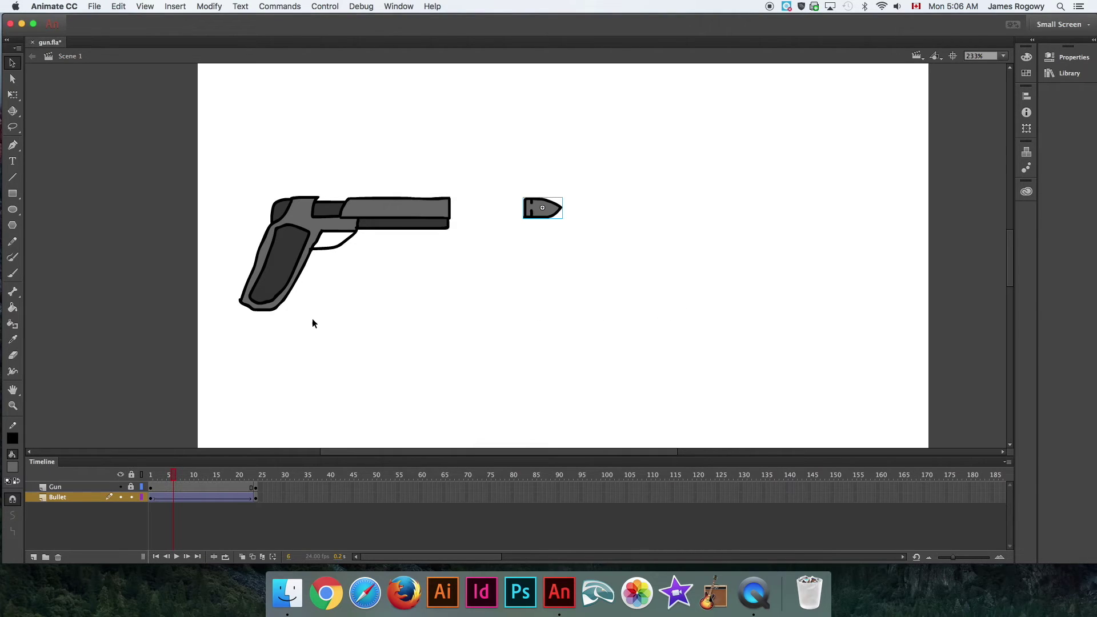
Remove the frames past frame 10 on both the Gun and Bullet layers
left_click_drag(166, 487, 217, 499)
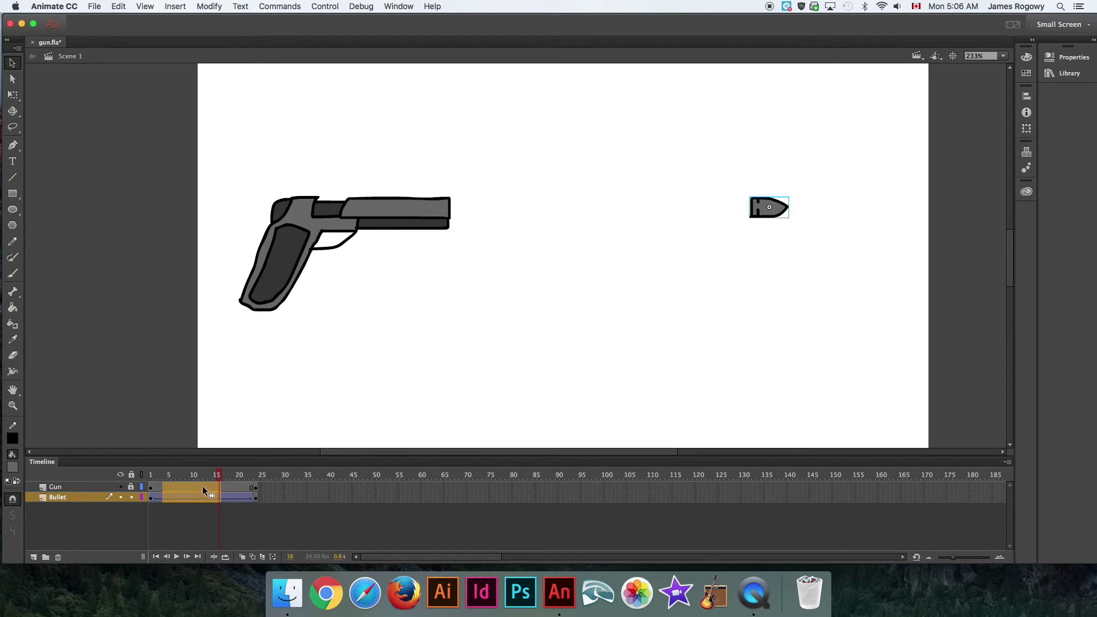
right_click(203, 486)
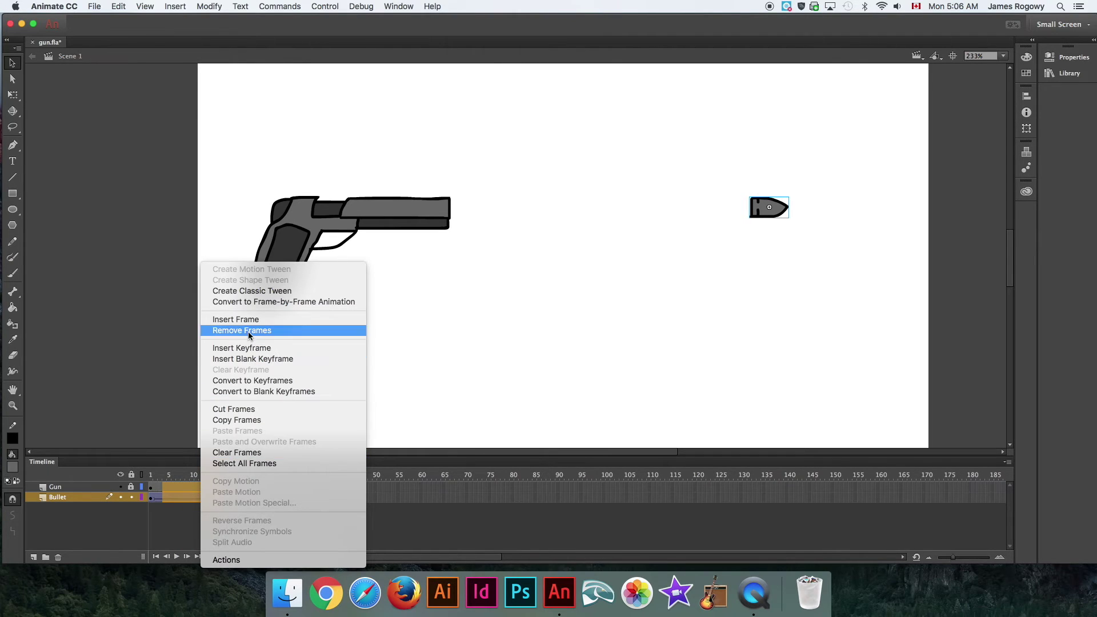
left_click(248, 331)
left_click(194, 475)
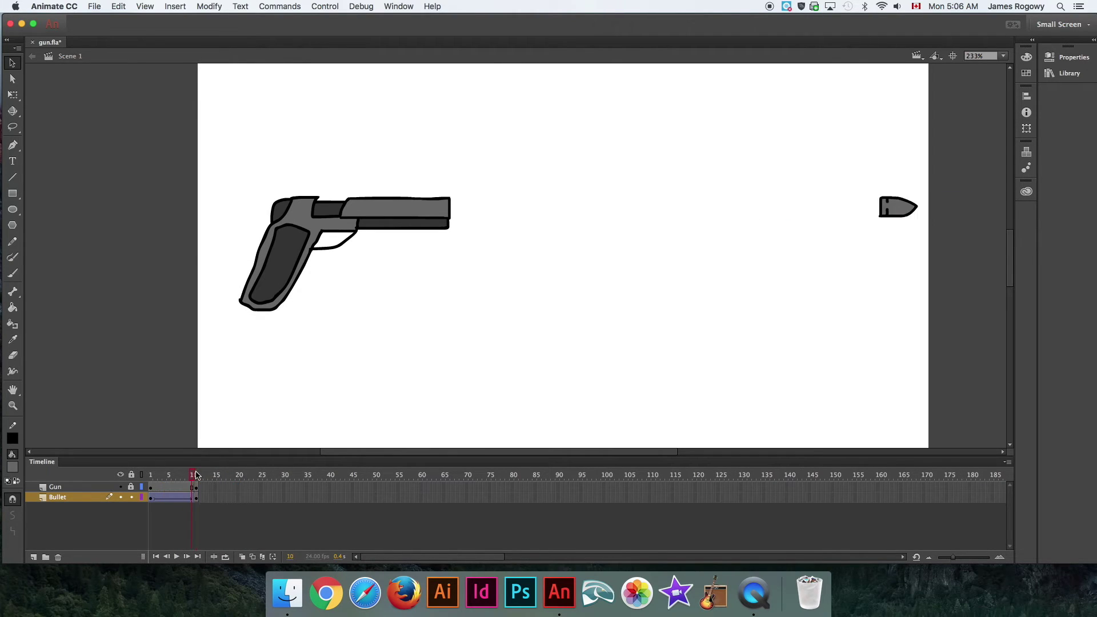
Test the shortened 10-frame movie again
left_click(335, 6)
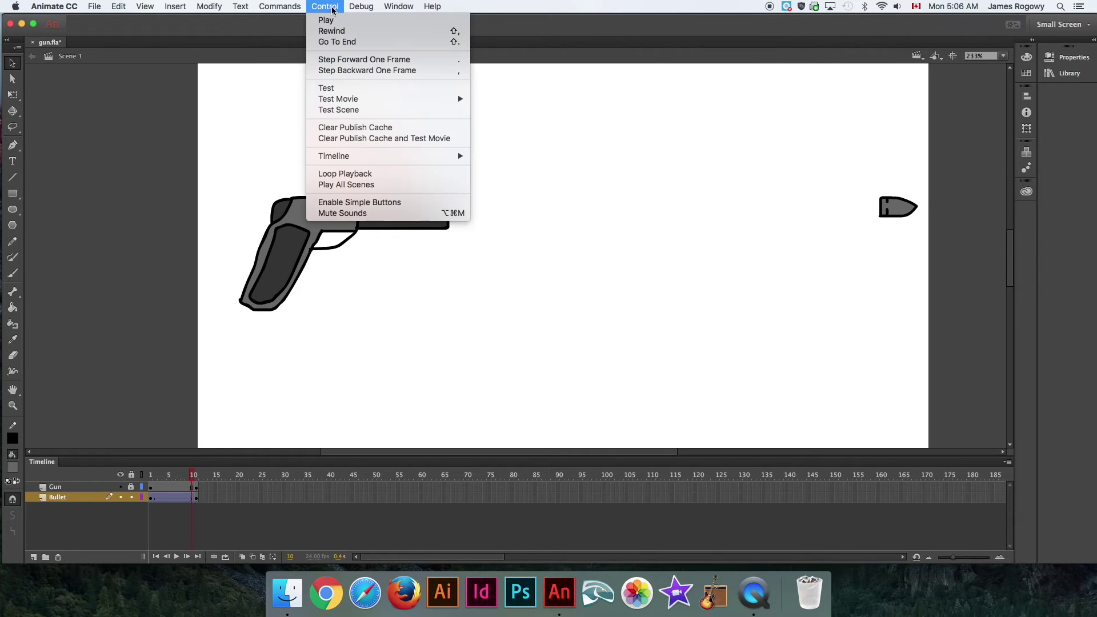
left_click(324, 87)
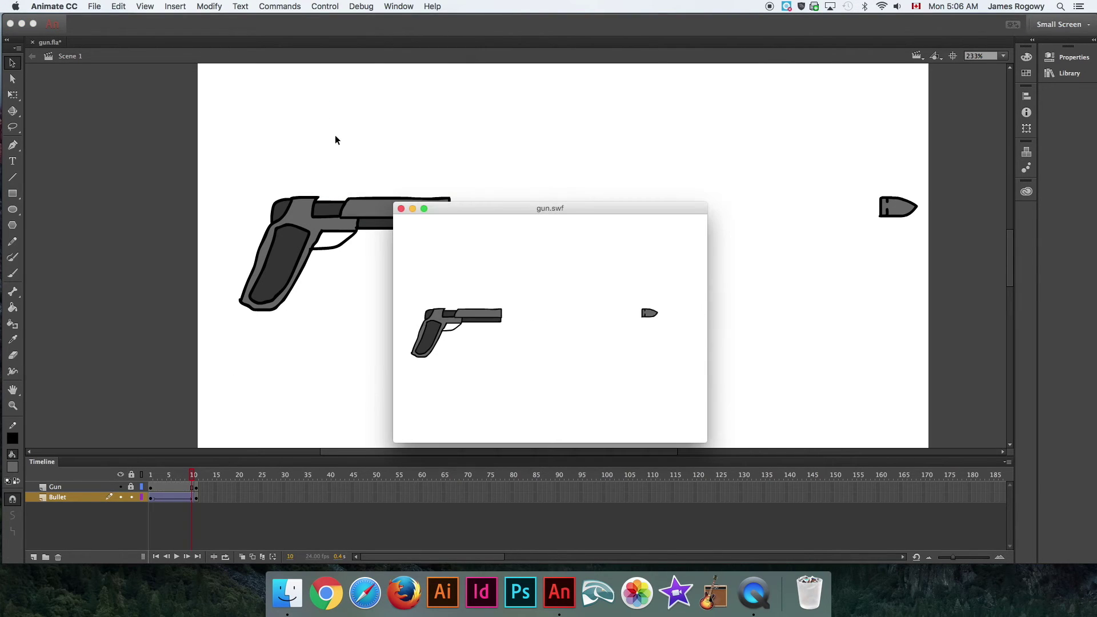
left_click(400, 208)
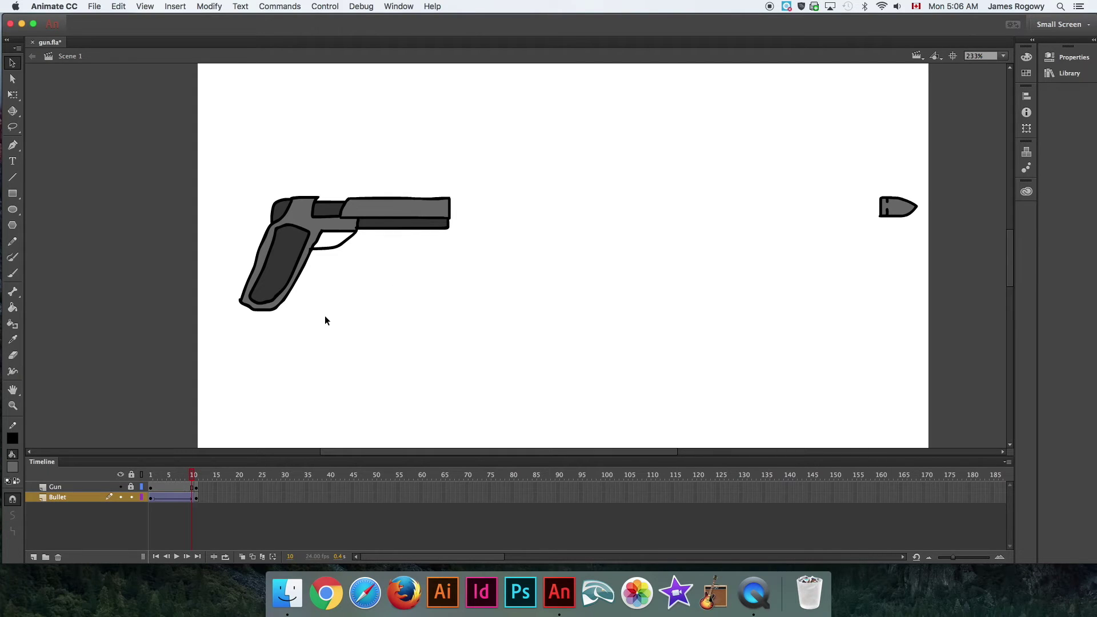
Play and scrub through the 10-frame bullet animation, then add a new Layer 3
key("Return")
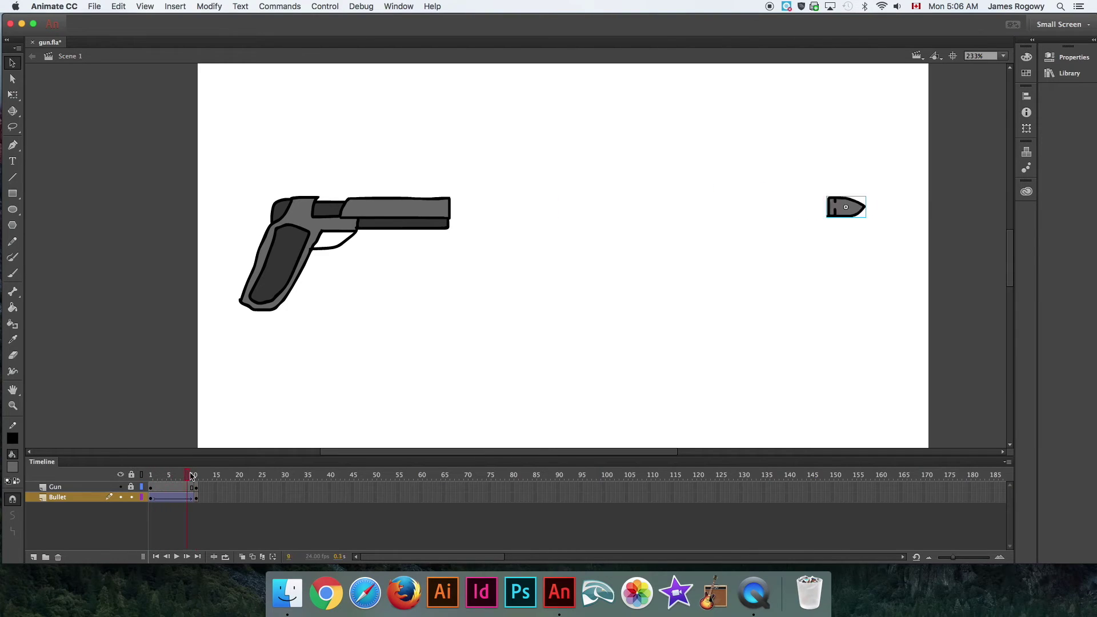
left_click(196, 476)
left_click_drag(196, 476, 183, 476)
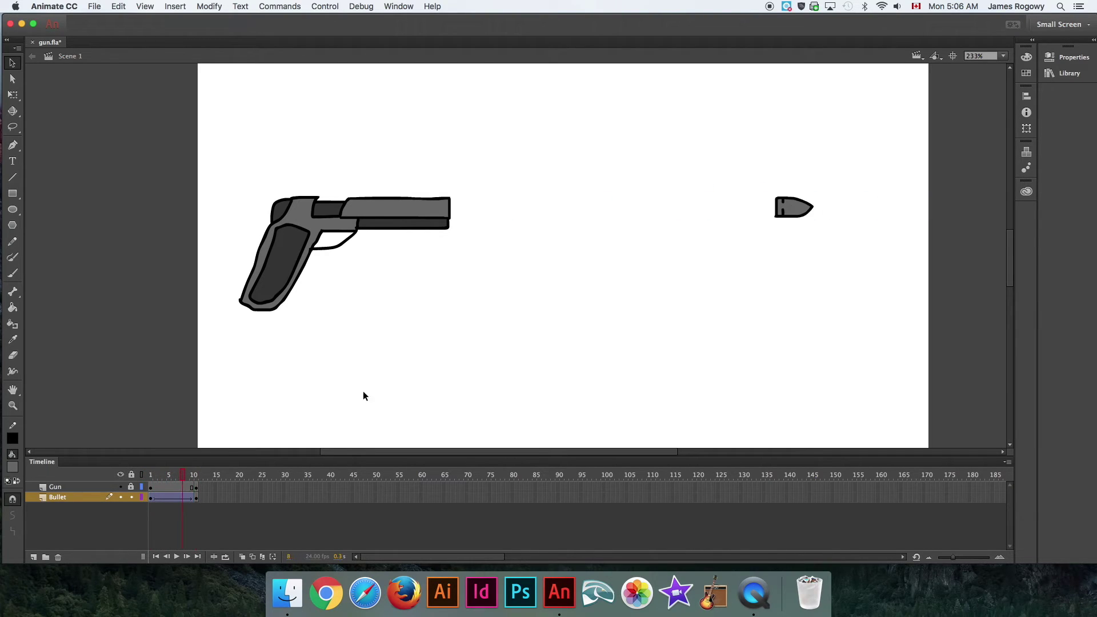
left_click(170, 476)
key("Return")
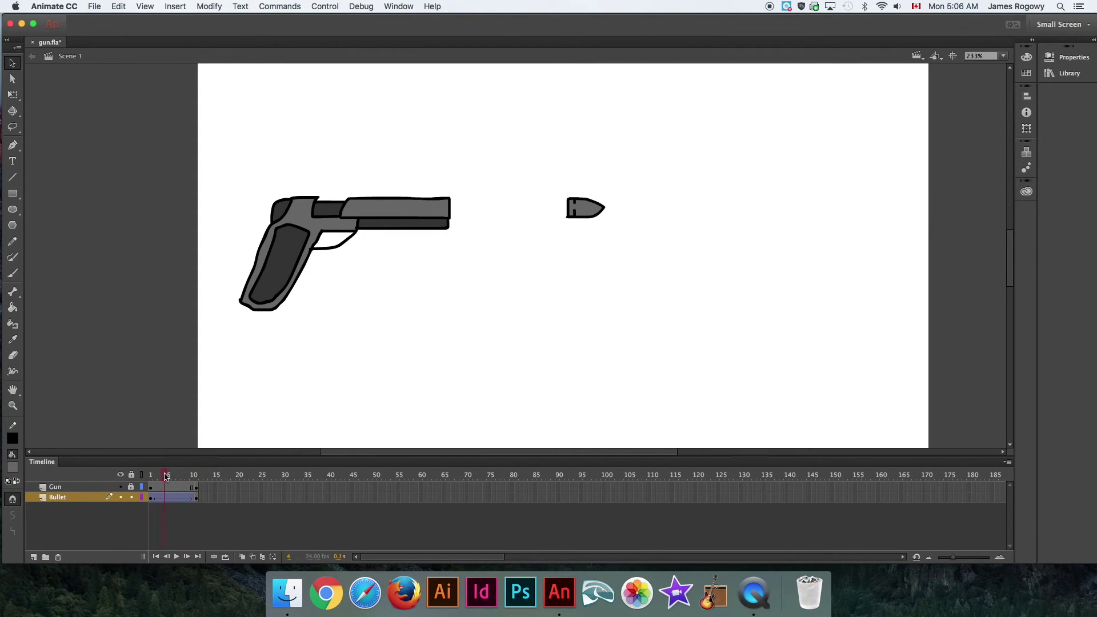
left_click(192, 475)
key("Return")
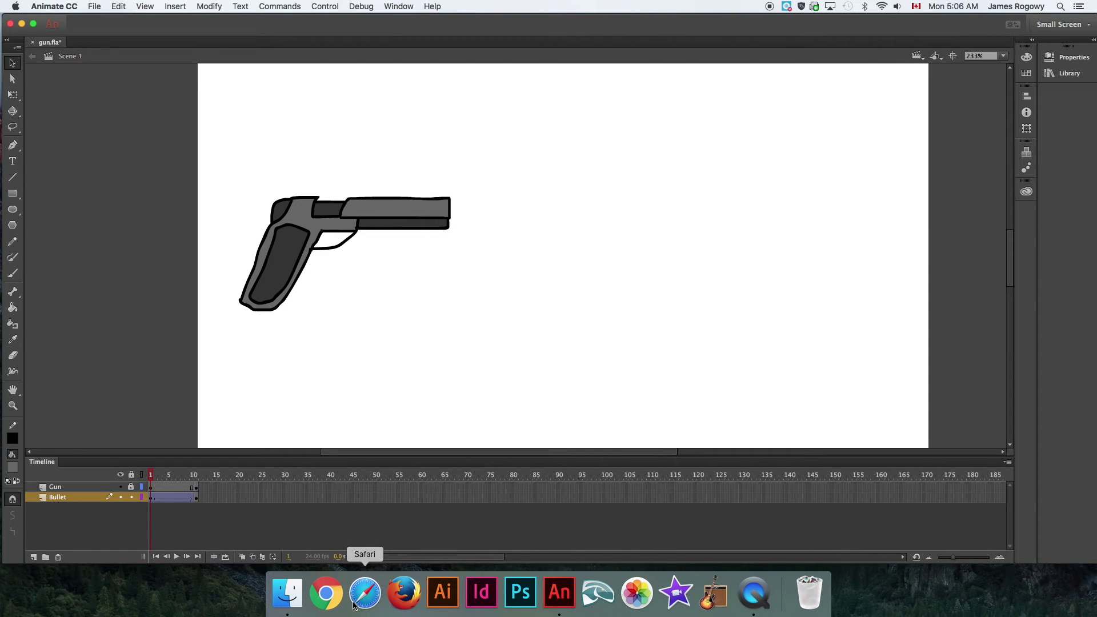
left_click(34, 557)
Rename Layer 3 to SOUND FX, move it below Bullet, and switch to Chrome
left_click(72, 499)
double_click(73, 498)
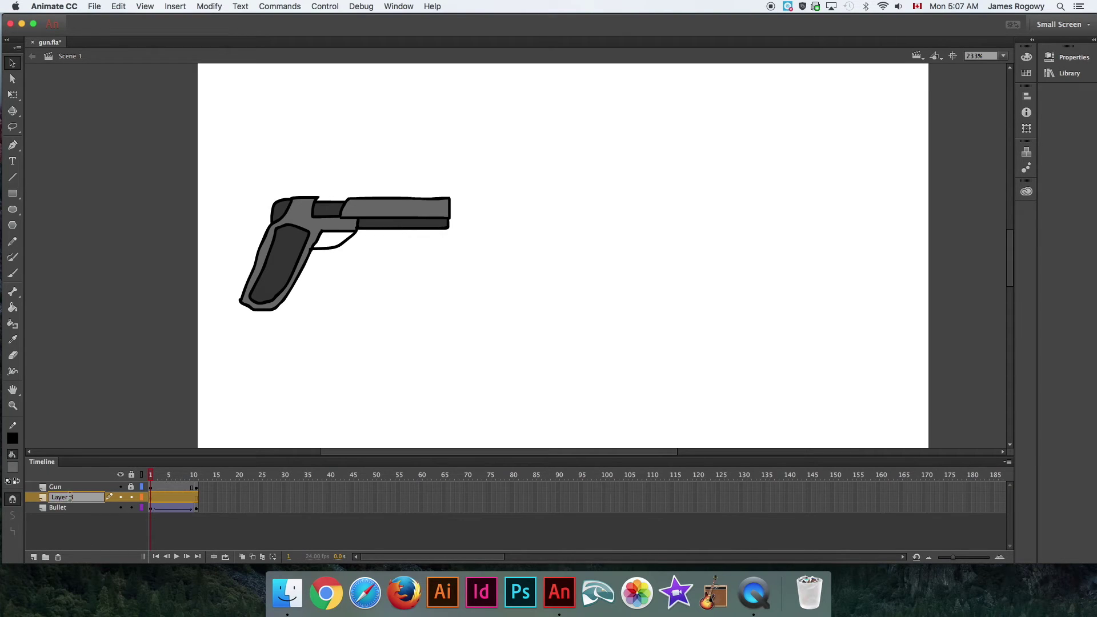
type("SA")
key("Return")
left_click_drag(44, 499, 44, 517)
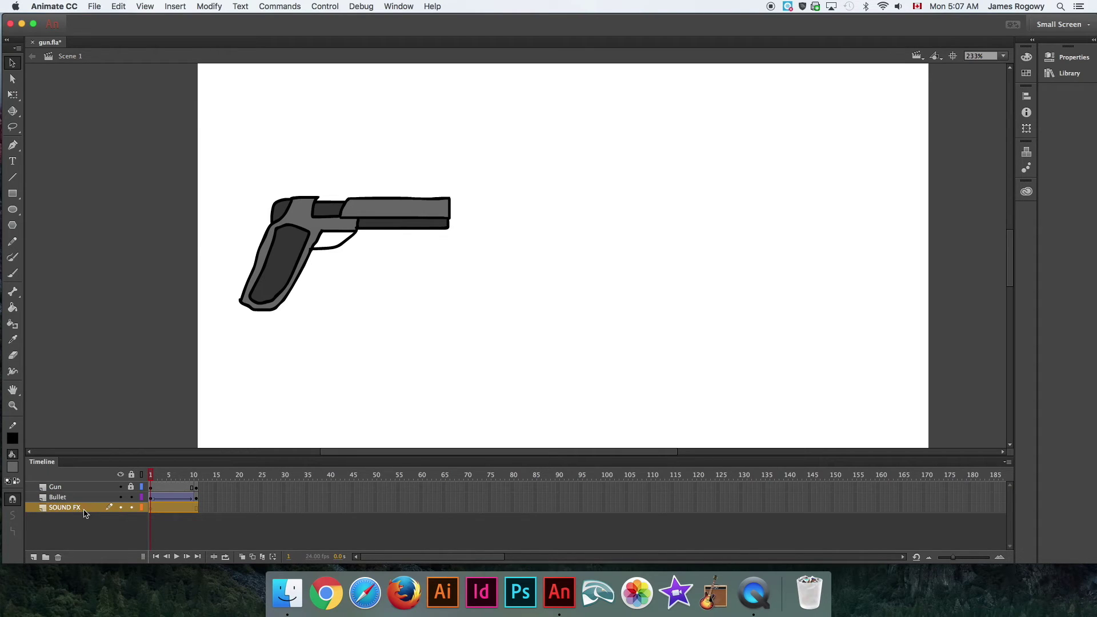
left_click(330, 597)
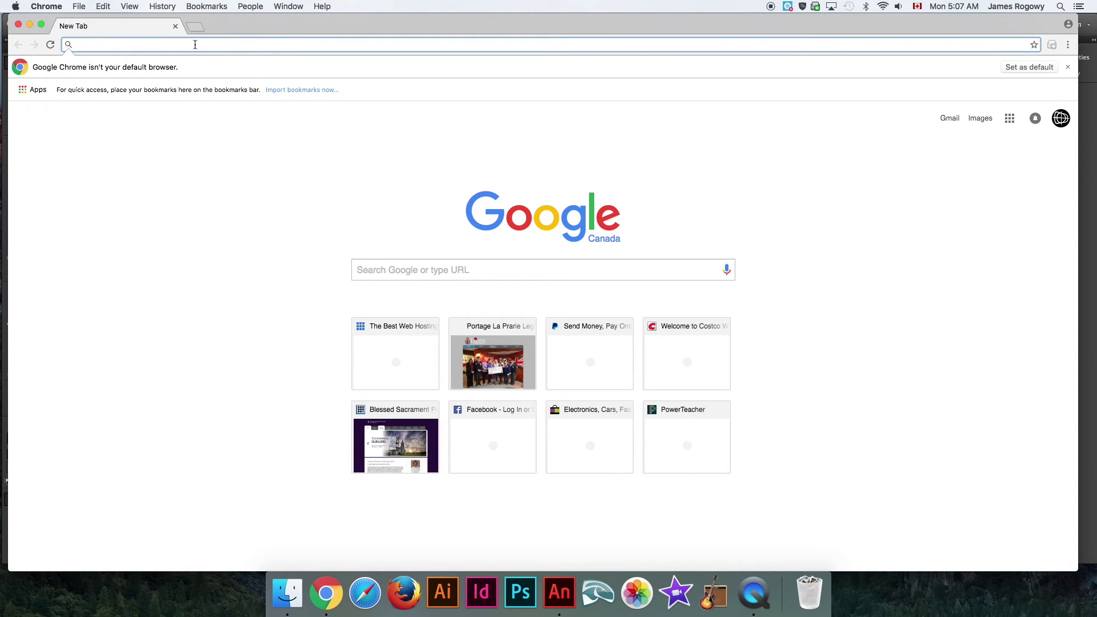
type("www.")
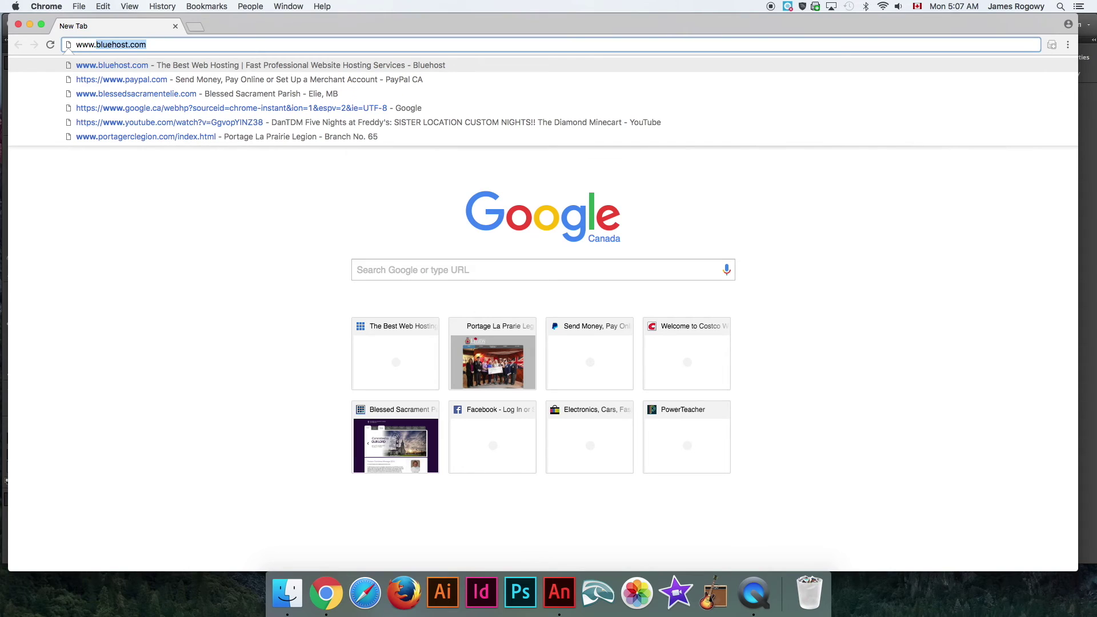
type("soundbiblr")
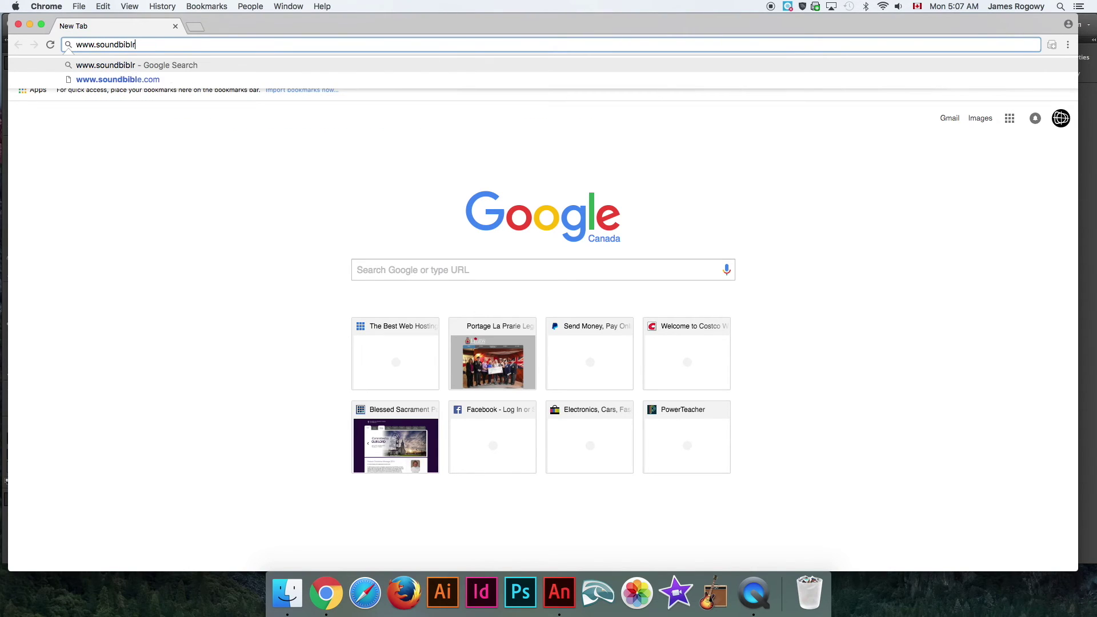
key("BackSpace")
type("e.c")
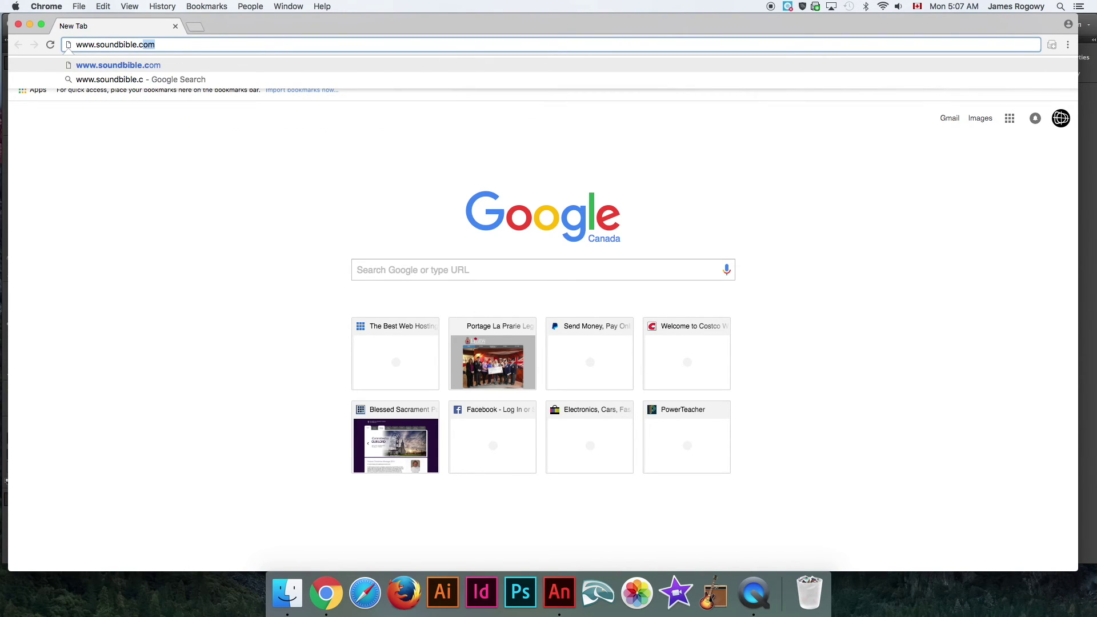
type("om")
key("Return")
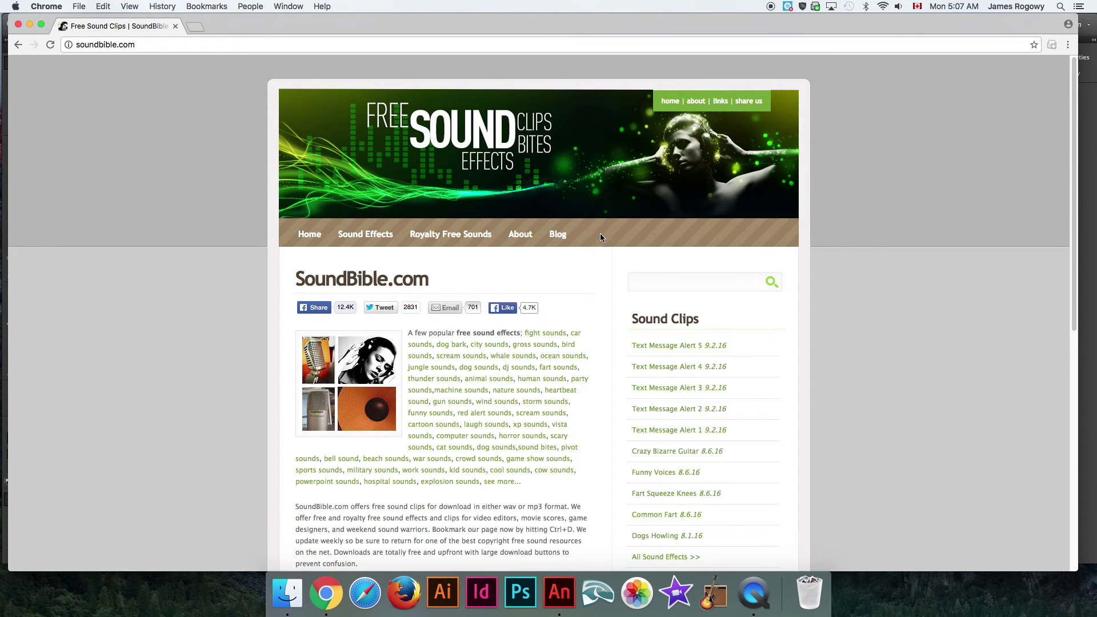
Search SoundBible for gun sounds and browse the results
left_click(655, 281)
key("Return")
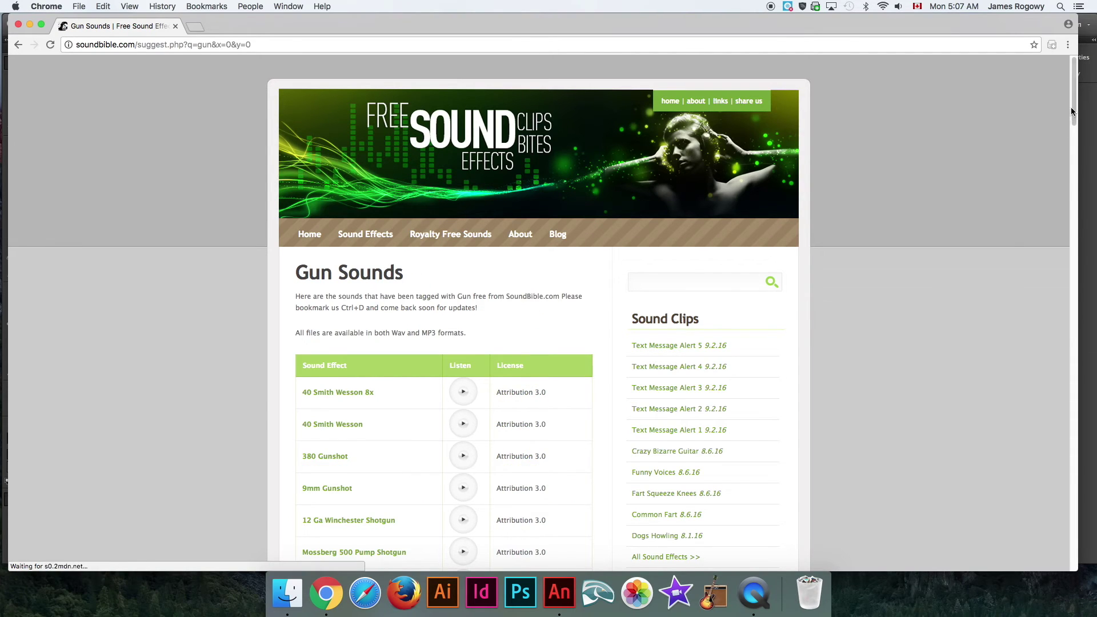
scroll(1067, 129, "down", 5)
scroll(1067, 129, "up", 3)
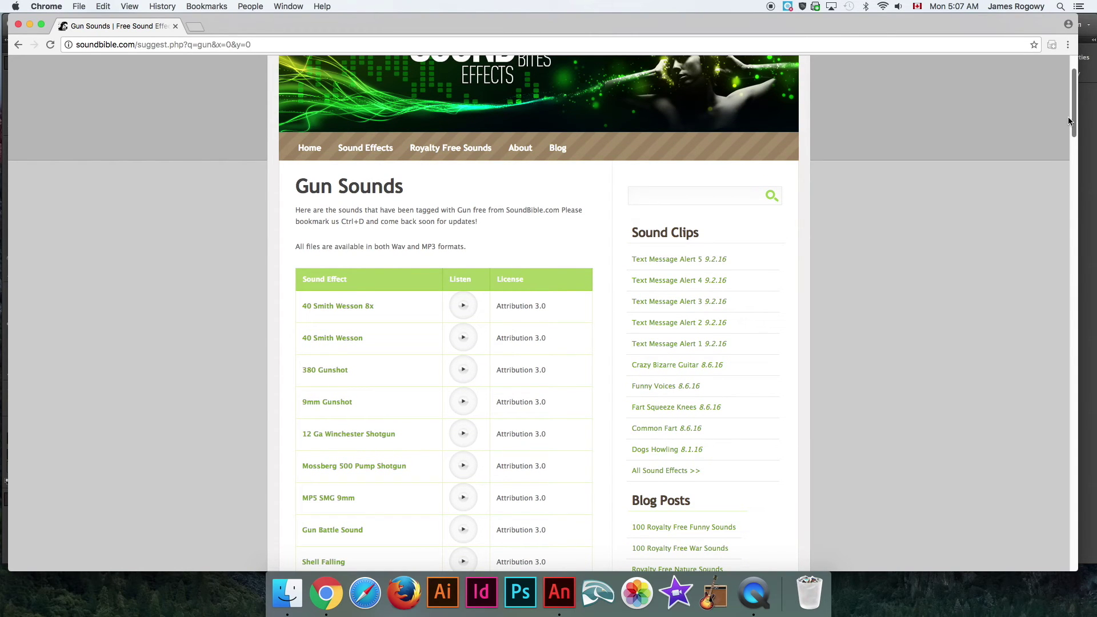
scroll(1068, 117, "down", 1)
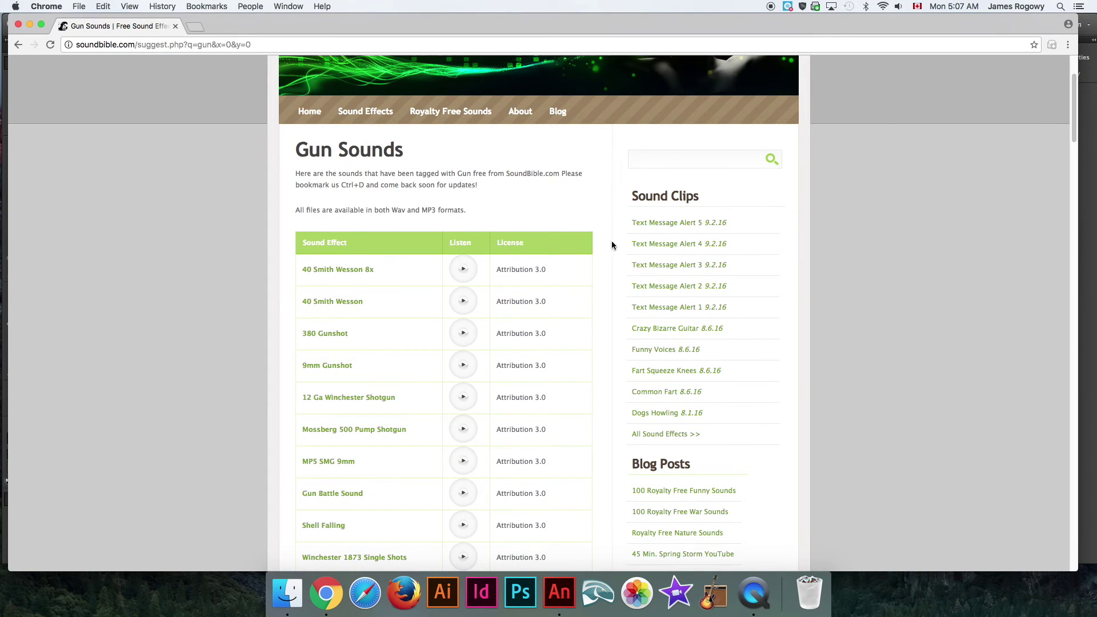
Preview 40 Smith Wesson 8x, 40 Smith Wesson and 380 Gunshot, then open 40 Smith Wesson
left_click(463, 270)
key("XF86AudioLowerVolume")
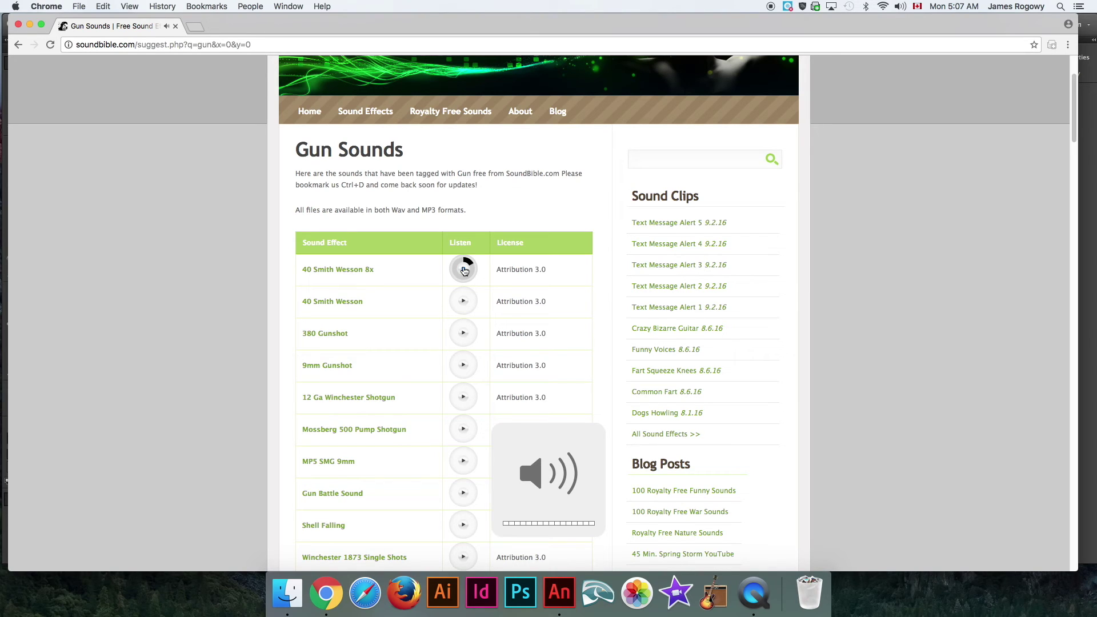
left_click(463, 306)
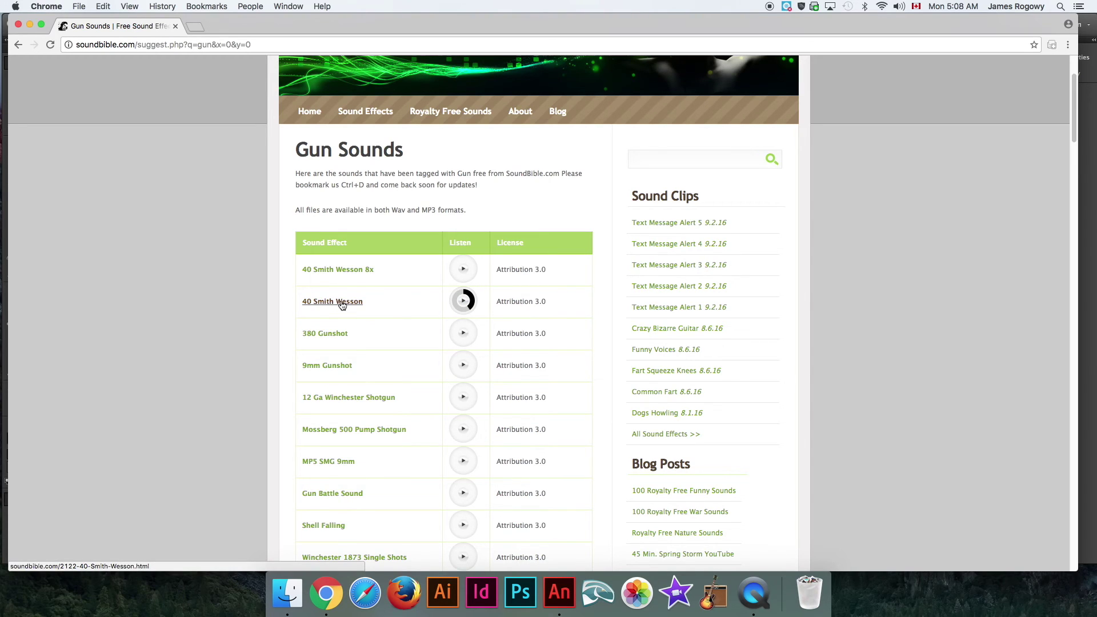
left_click(463, 334)
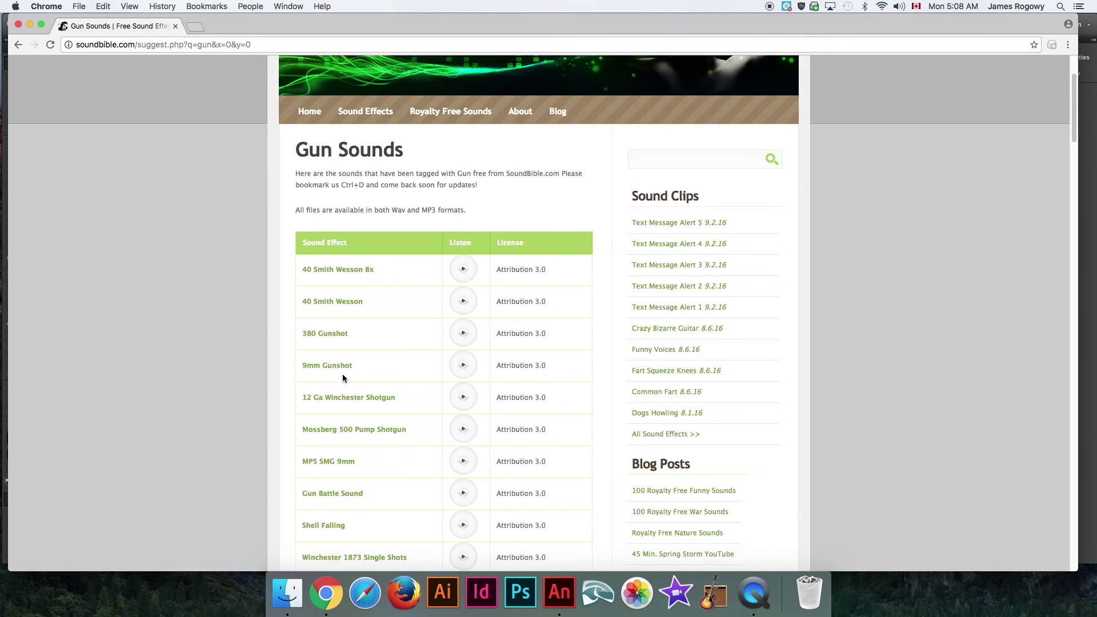
left_click(339, 303)
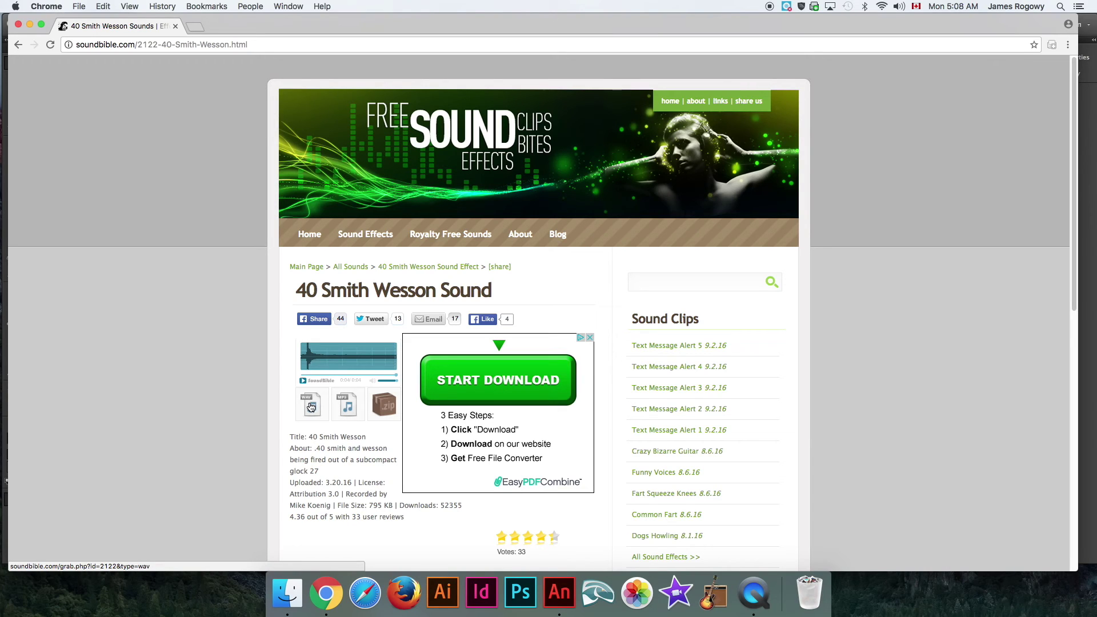
Download the 40 Smith Wesson sound as WAV and minimize Chrome
left_click(311, 406)
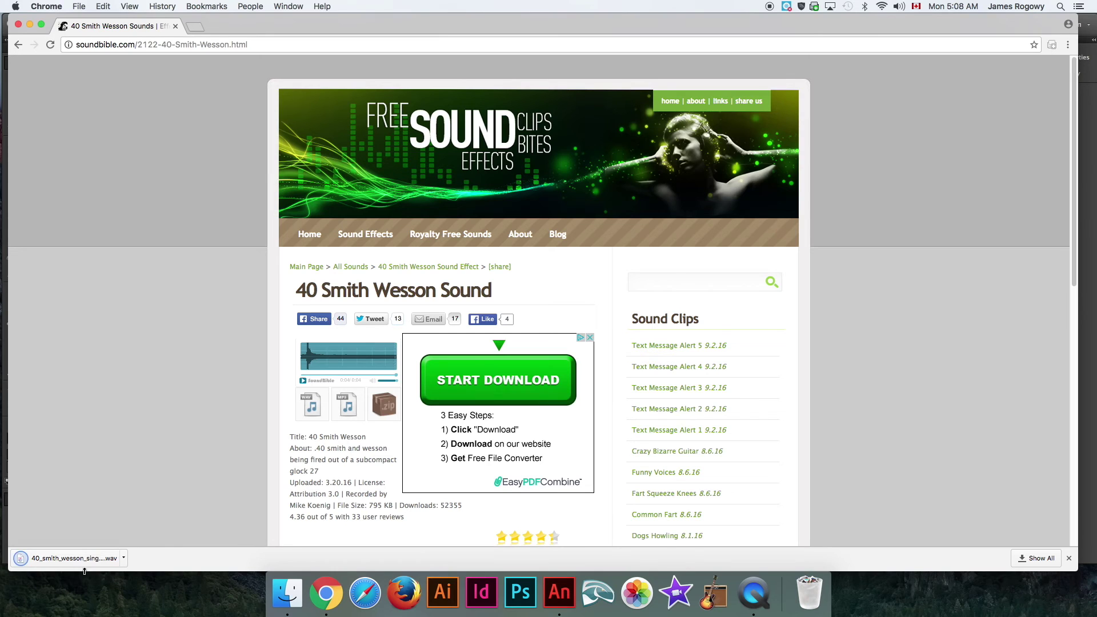
left_click(29, 25)
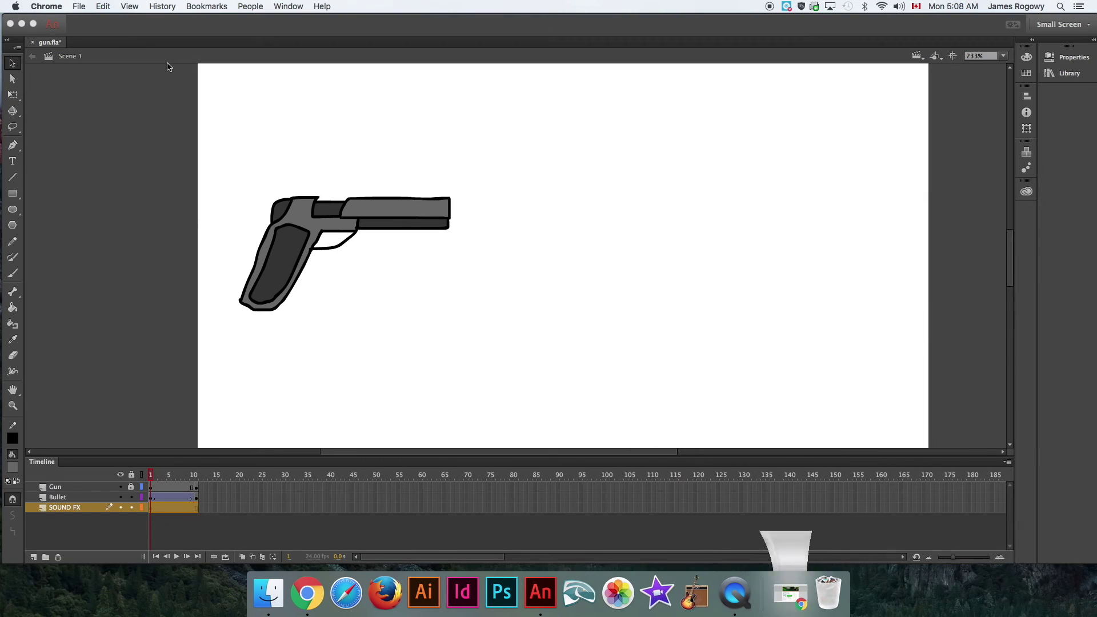
Check the bullet's flight at SOUND FX frames 9, 11 and 8, then return to frame 1
left_click(280, 37)
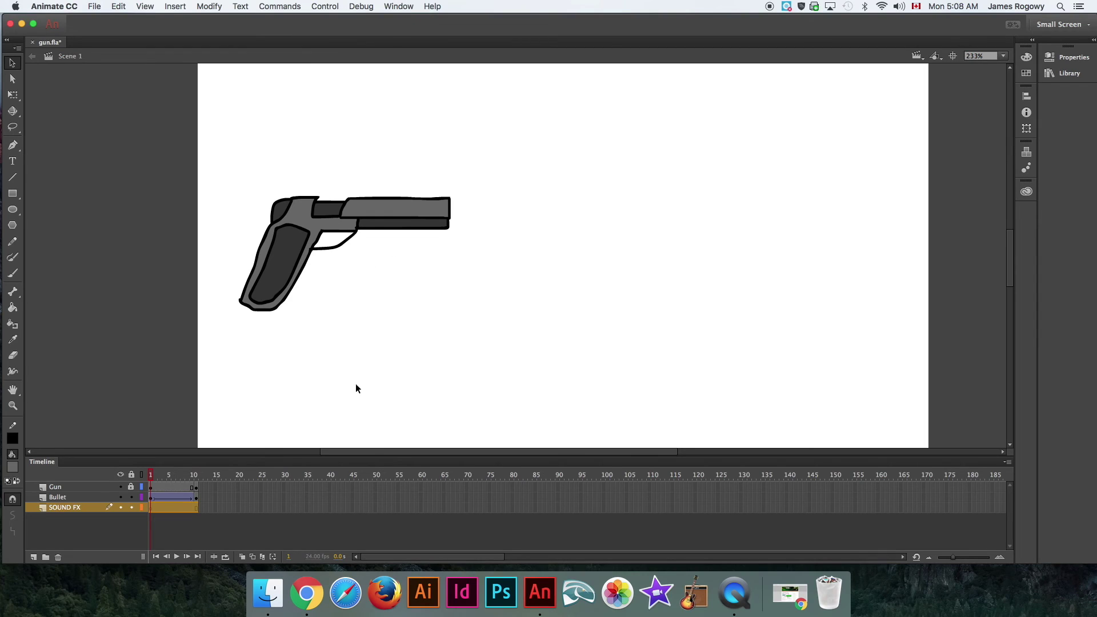
left_click(150, 508)
left_click(186, 507)
left_click(196, 508)
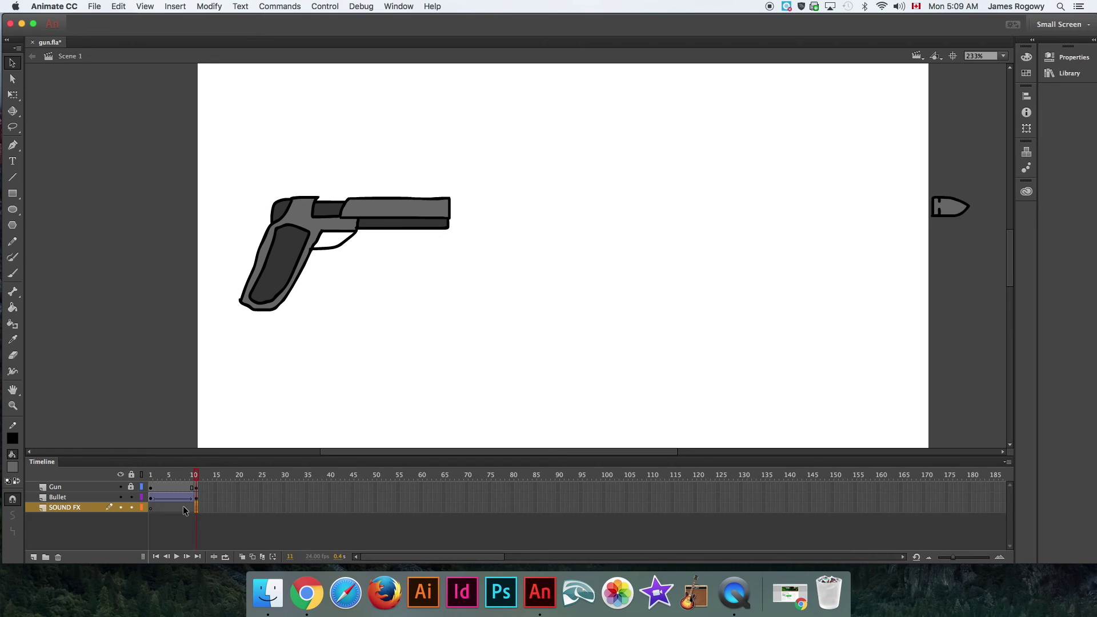
left_click(184, 508)
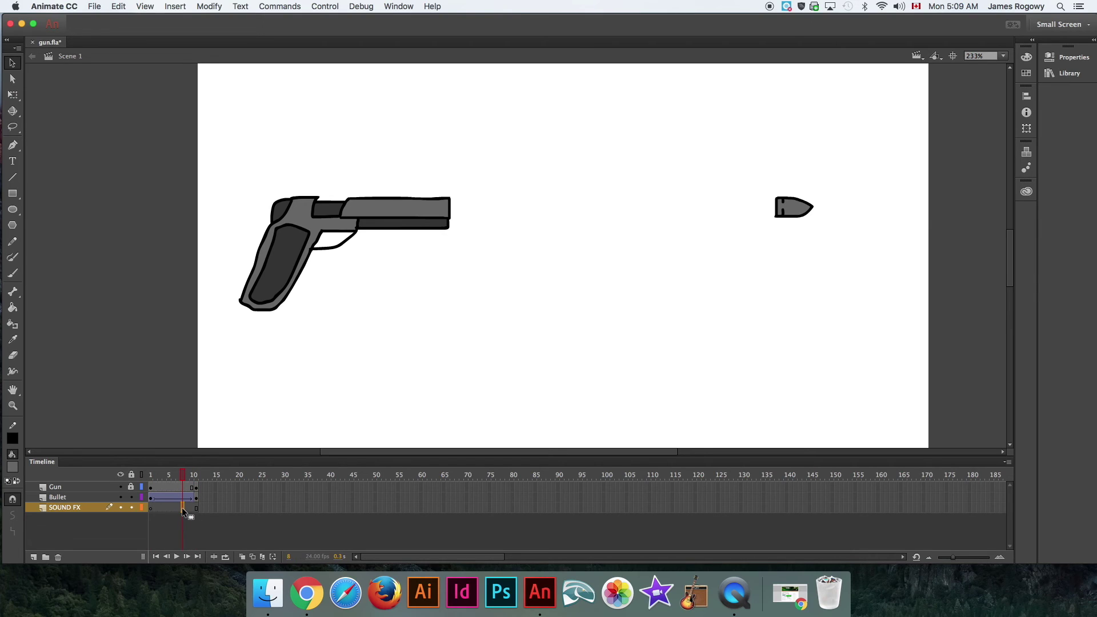
left_click(150, 508)
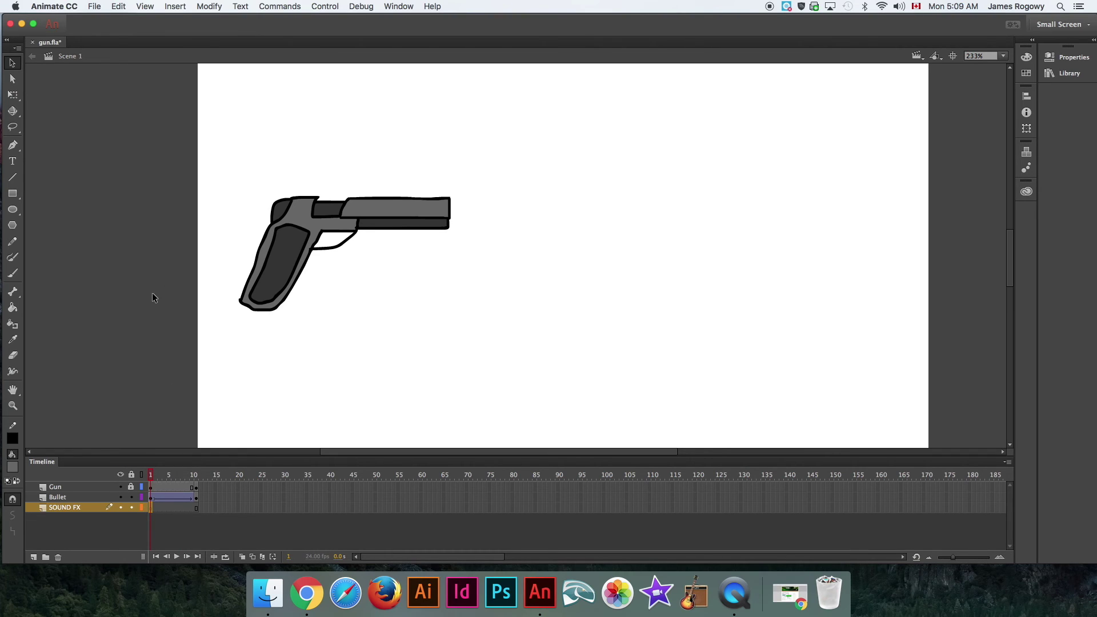
Import 40_smith_wesson_single-mike-koenig.wav from Downloads into the library
left_click(94, 7)
mouse_move(129, 152)
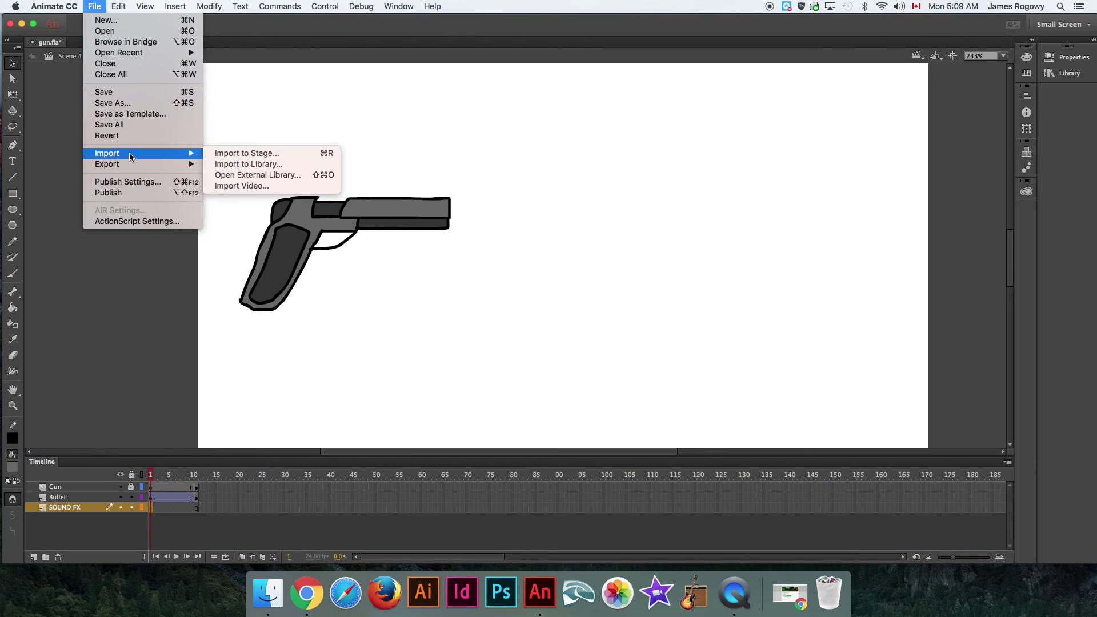
left_click(246, 166)
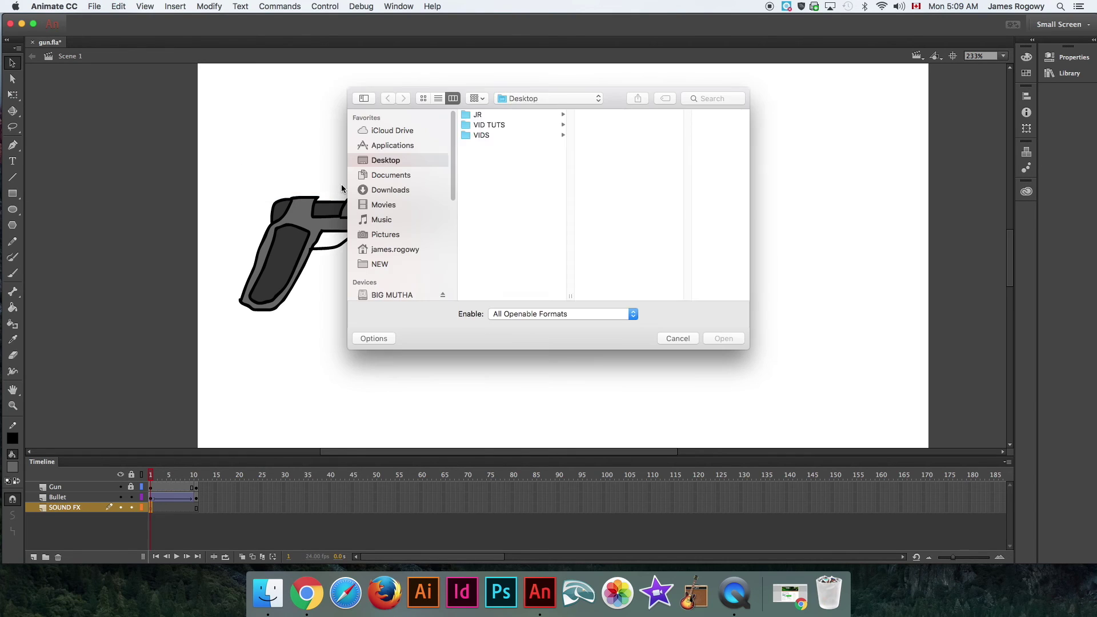
left_click(390, 190)
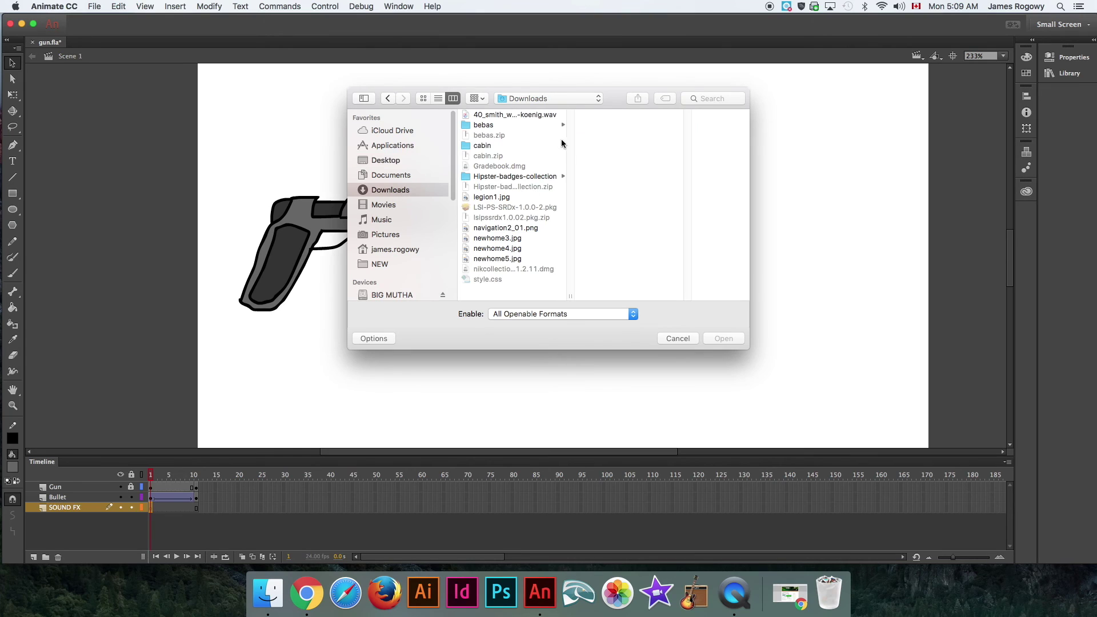
left_click(503, 115)
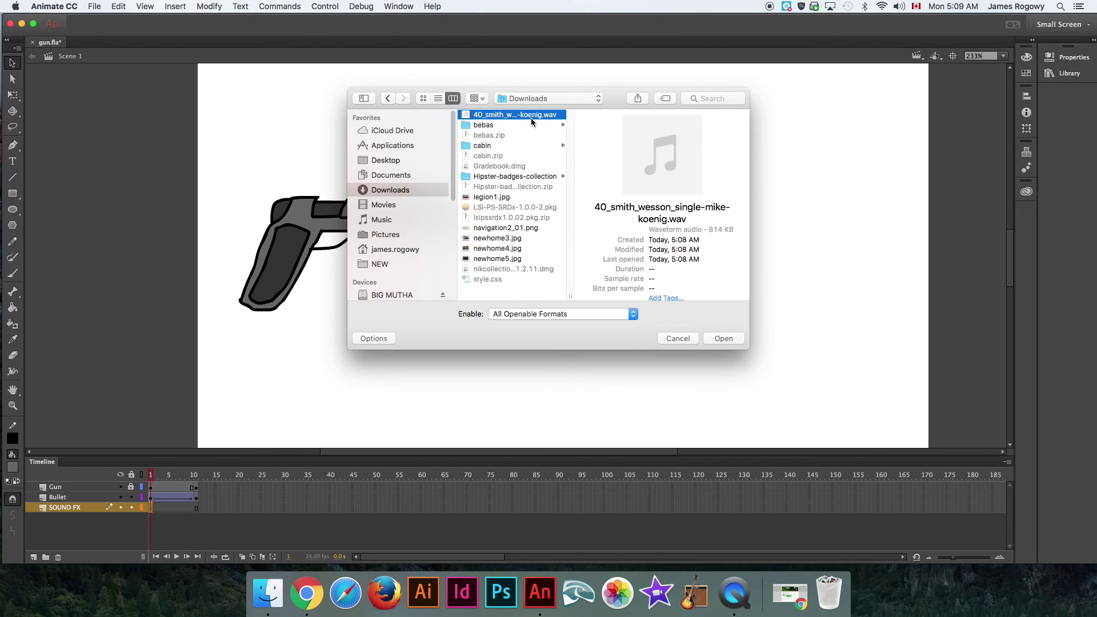
left_click(722, 338)
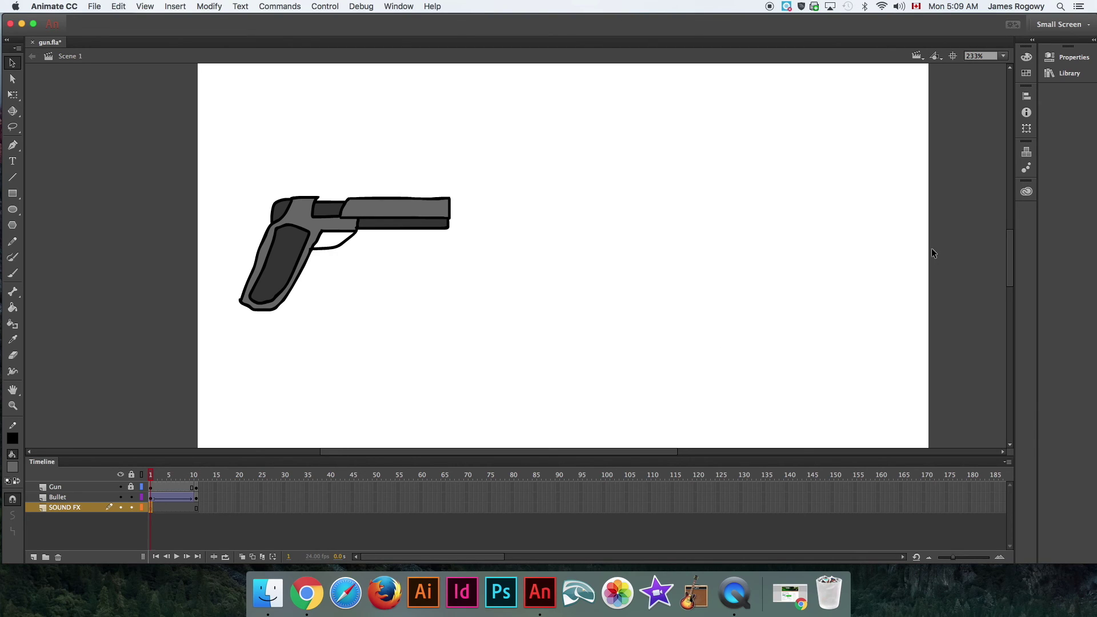
Preview the gunshot sound in the Library and drag it onto the stage on SOUND FX
left_click(1065, 76)
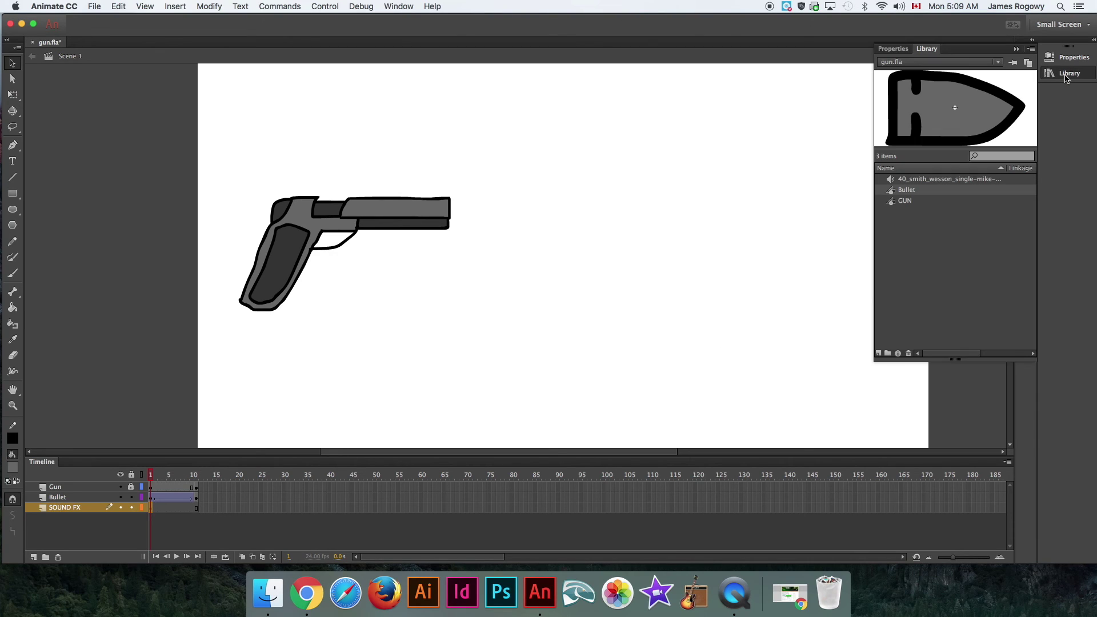
left_click(910, 181)
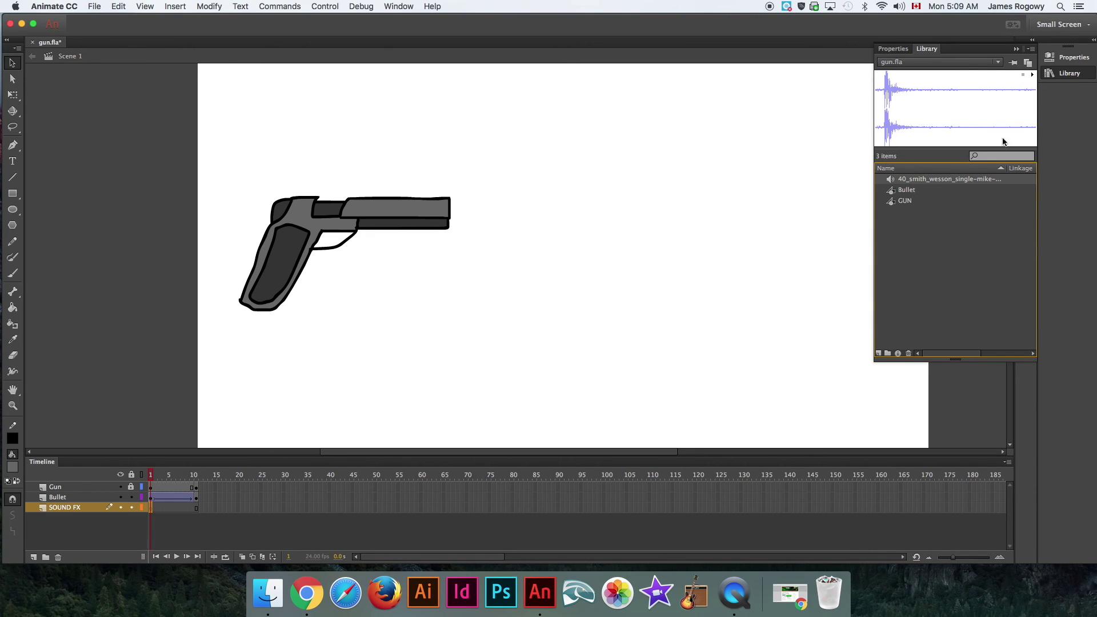
left_click(1032, 76)
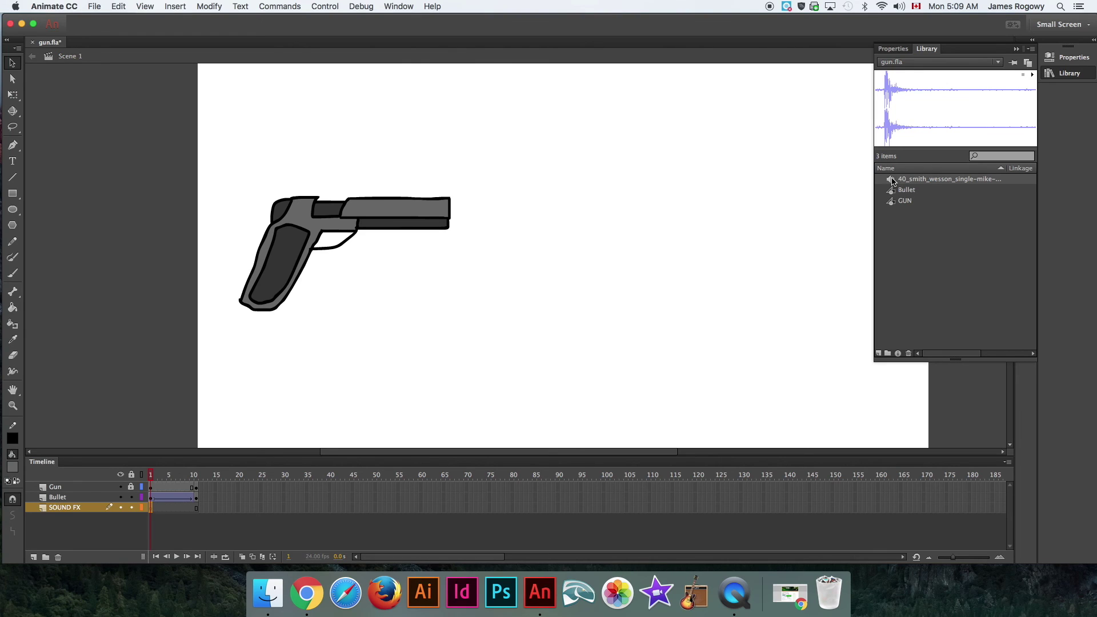
left_click_drag(892, 181, 582, 219)
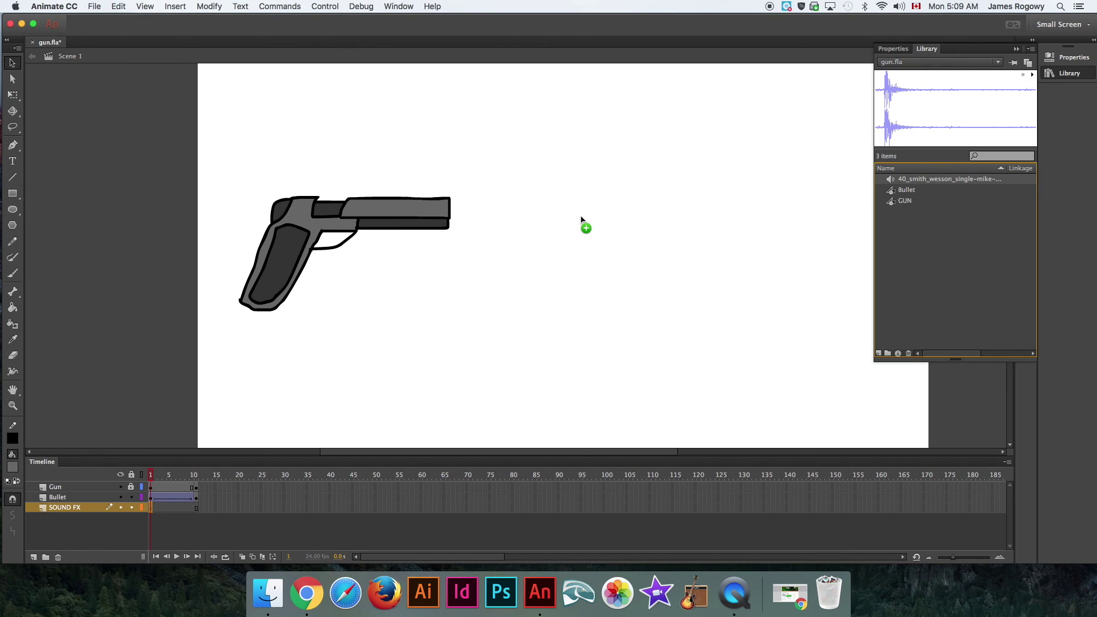
left_click_drag(582, 220, 582, 220)
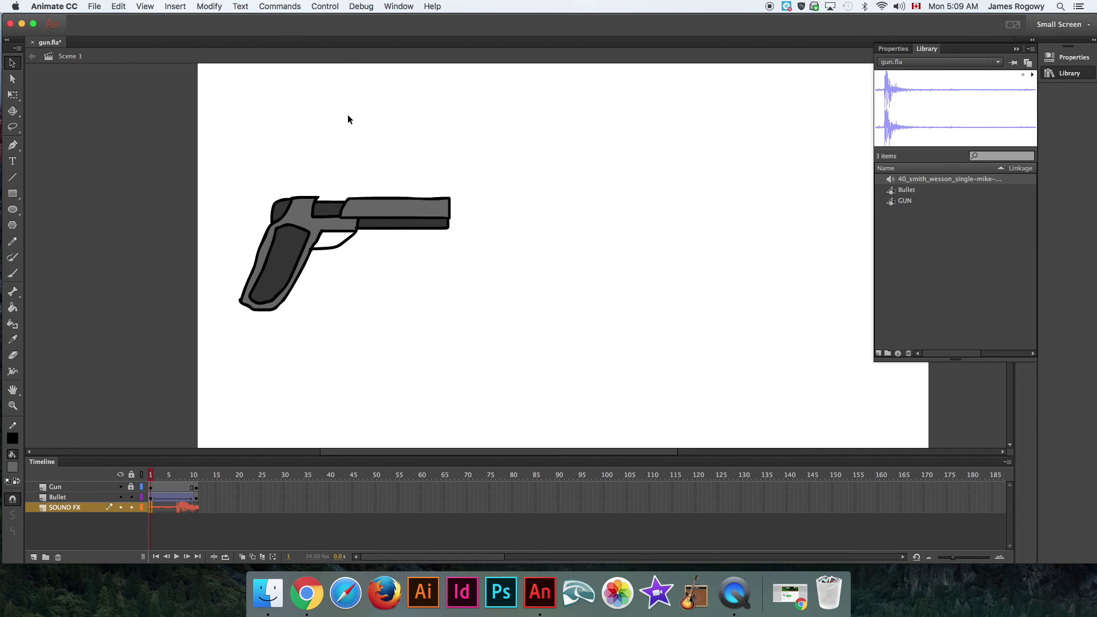
left_click(324, 8)
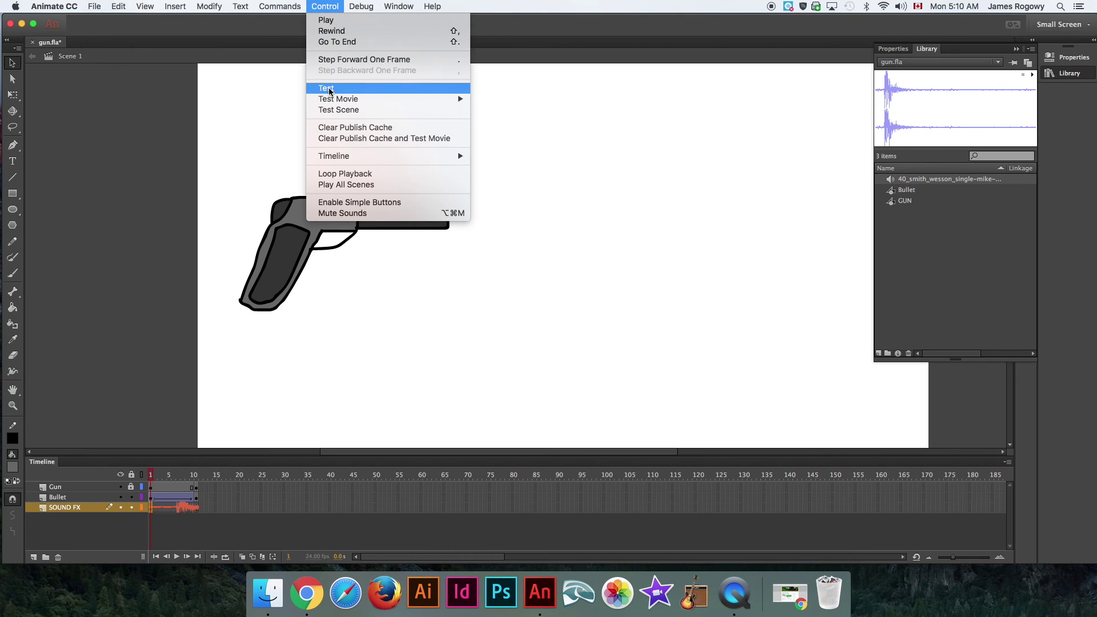
left_click(328, 89)
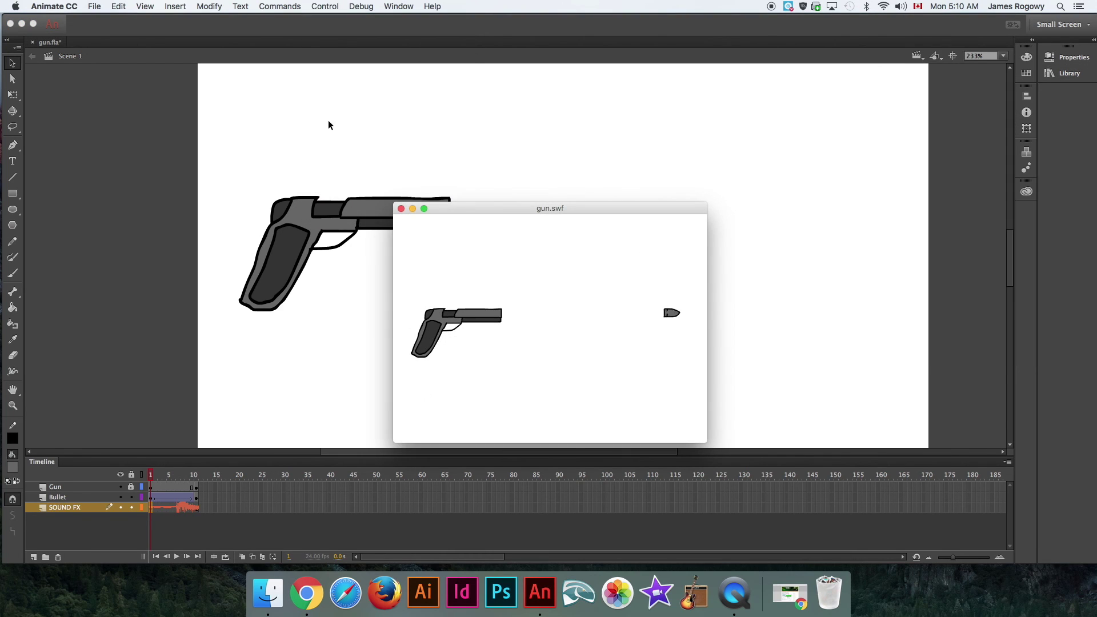
left_click(401, 209)
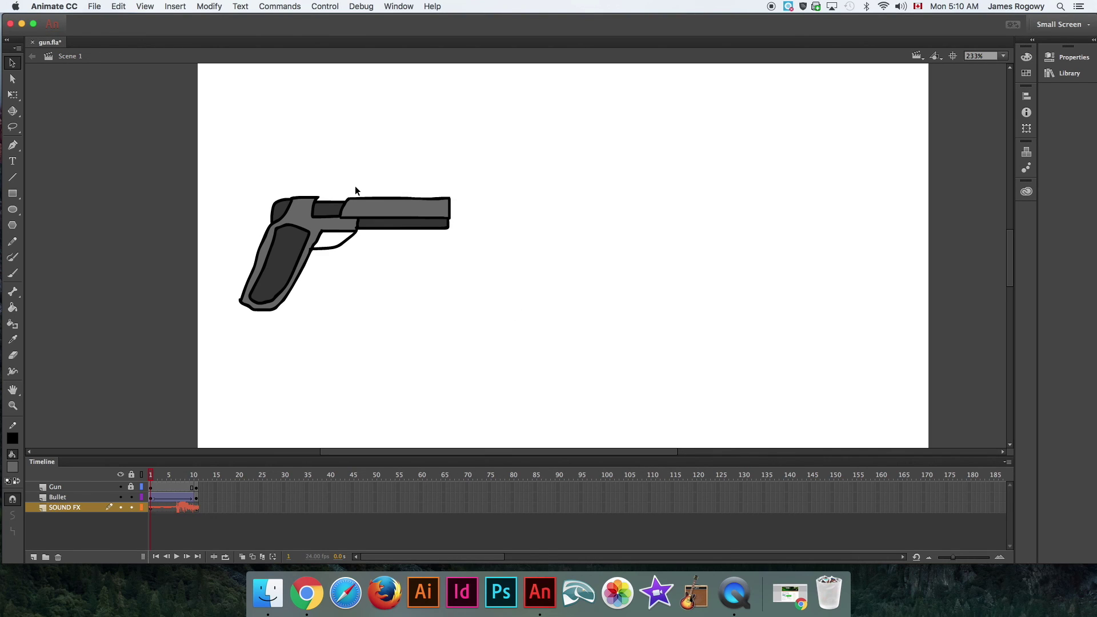